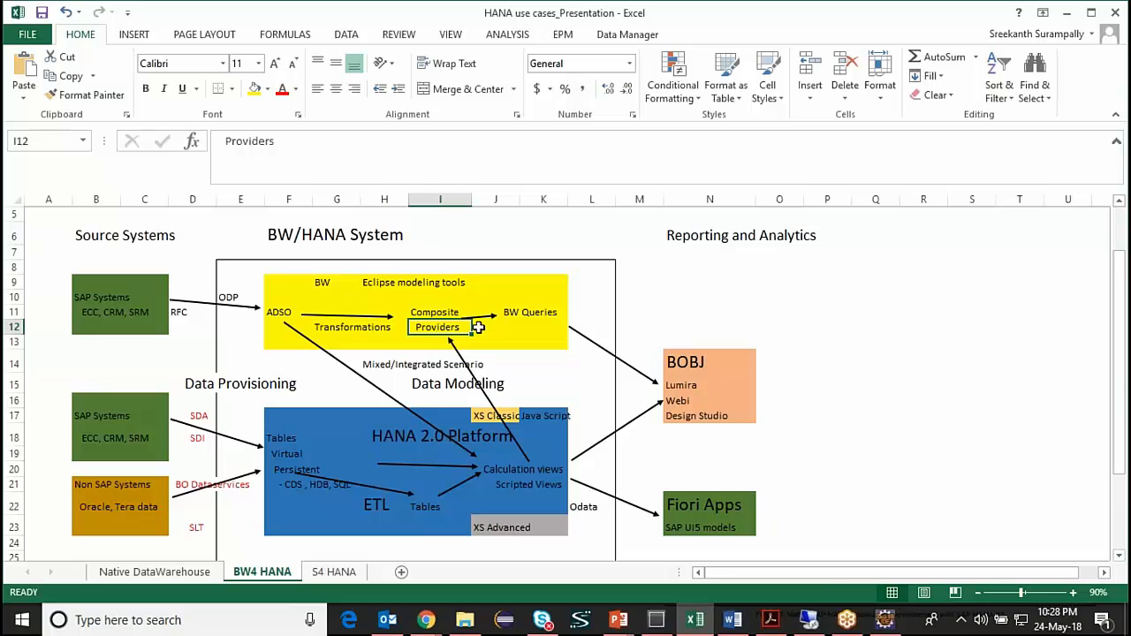
{"action": "left_click", "coordinate": [541, 297]}
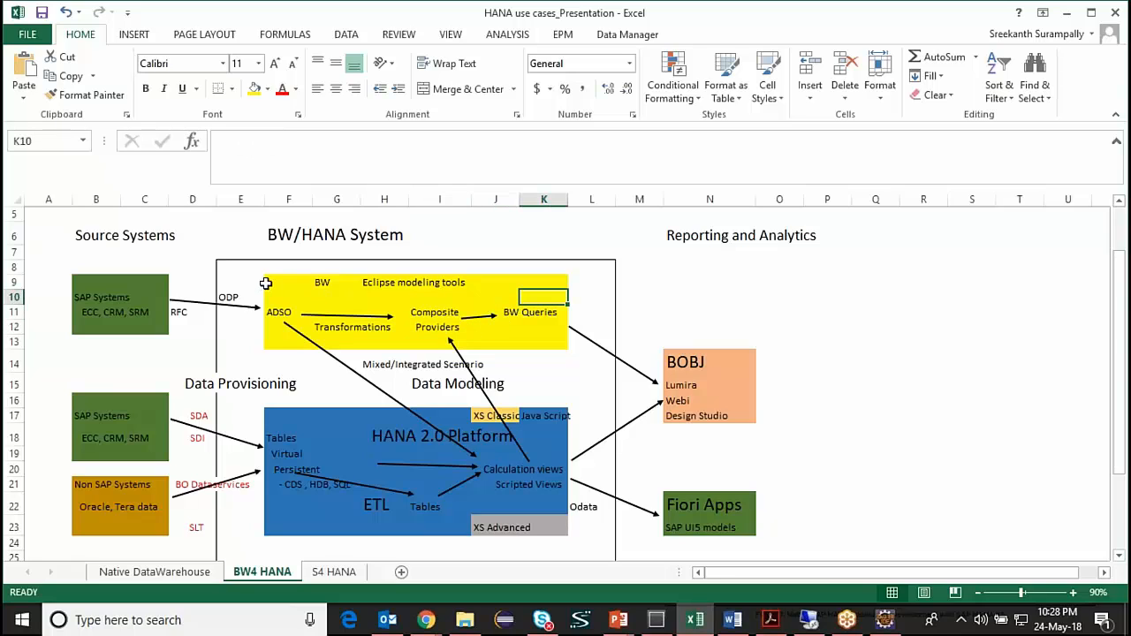
{"action": "left_click_drag", "start_coordinate": [268, 282], "coordinate": [575, 354]}
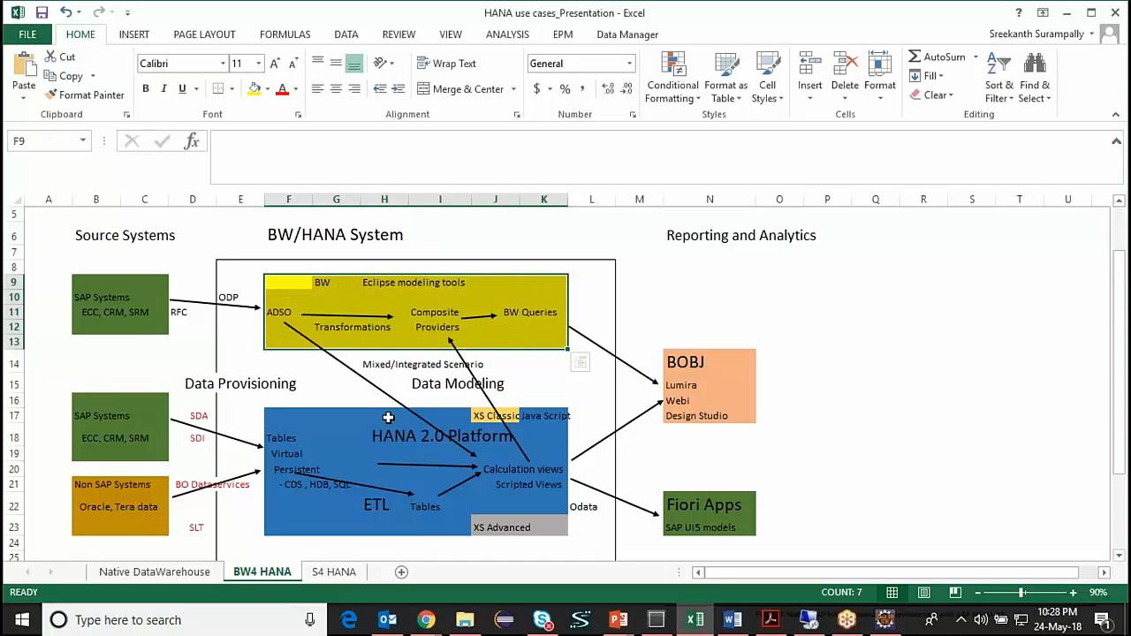
{"action": "left_click_drag", "start_coordinate": [297, 416], "coordinate": [557, 510]}
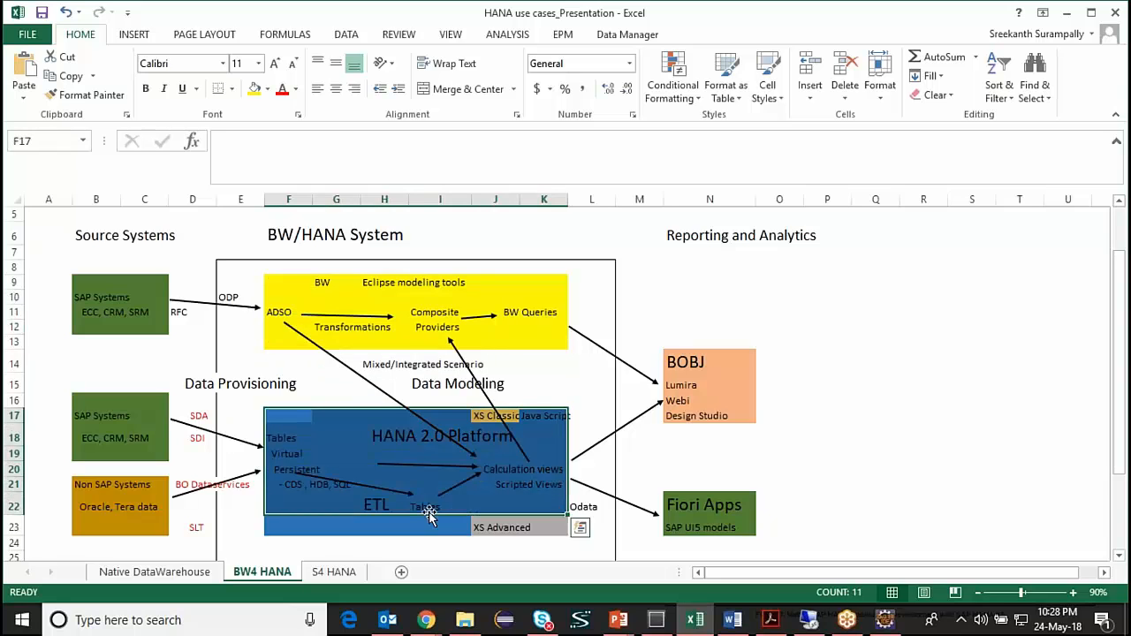
{"action": "left_click", "coordinate": [154, 571]}
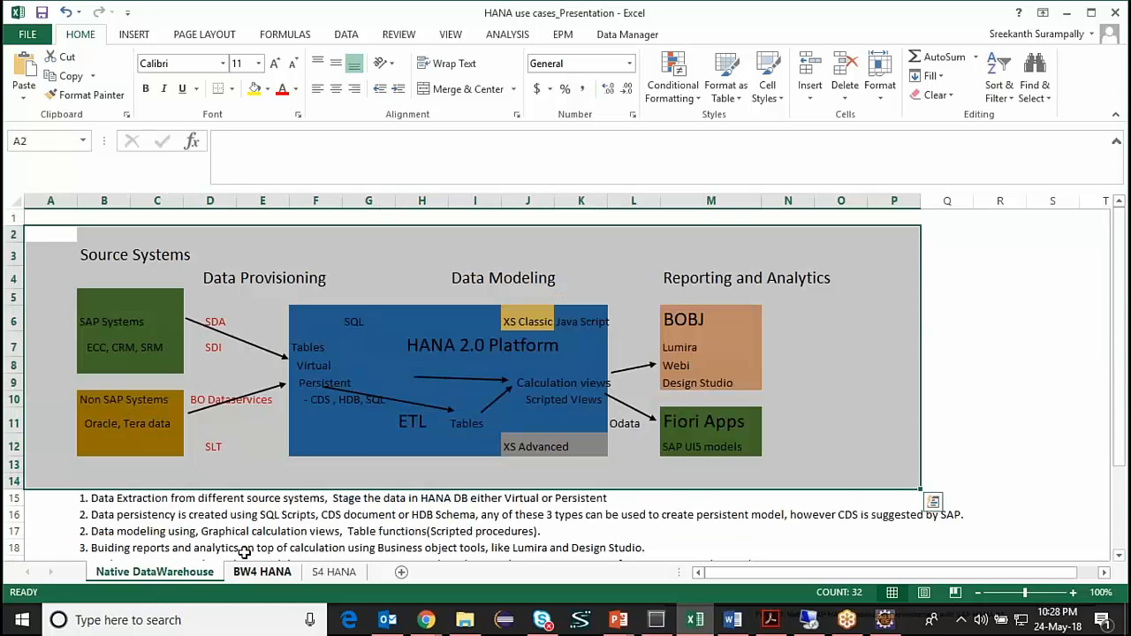
{"action": "left_click", "coordinate": [265, 573]}
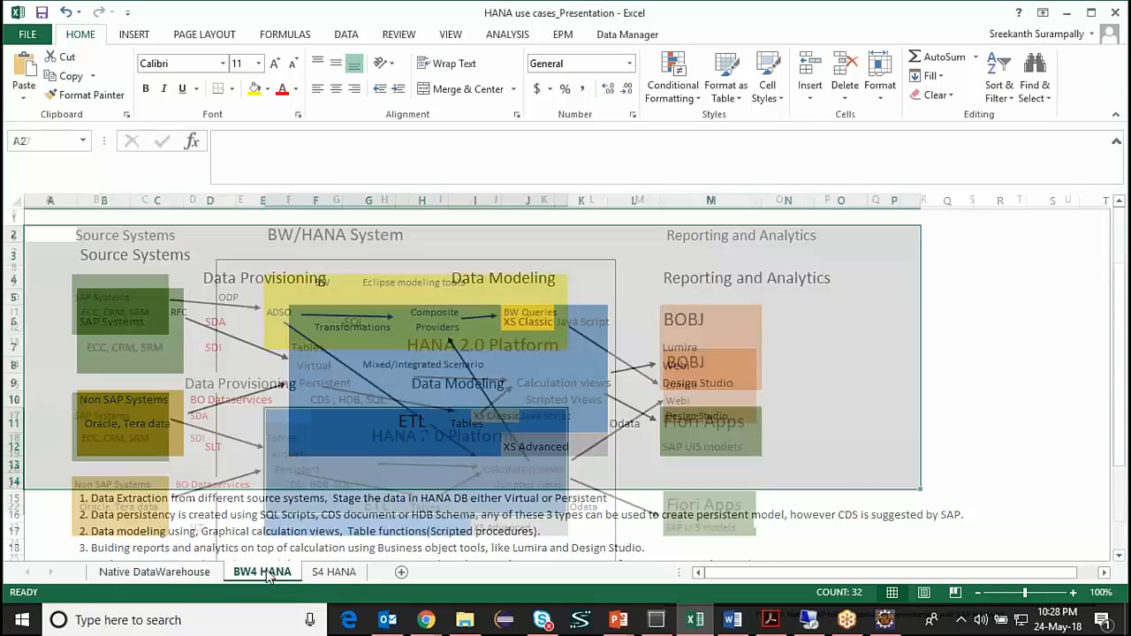
{"action": "left_click", "coordinate": [356, 415]}
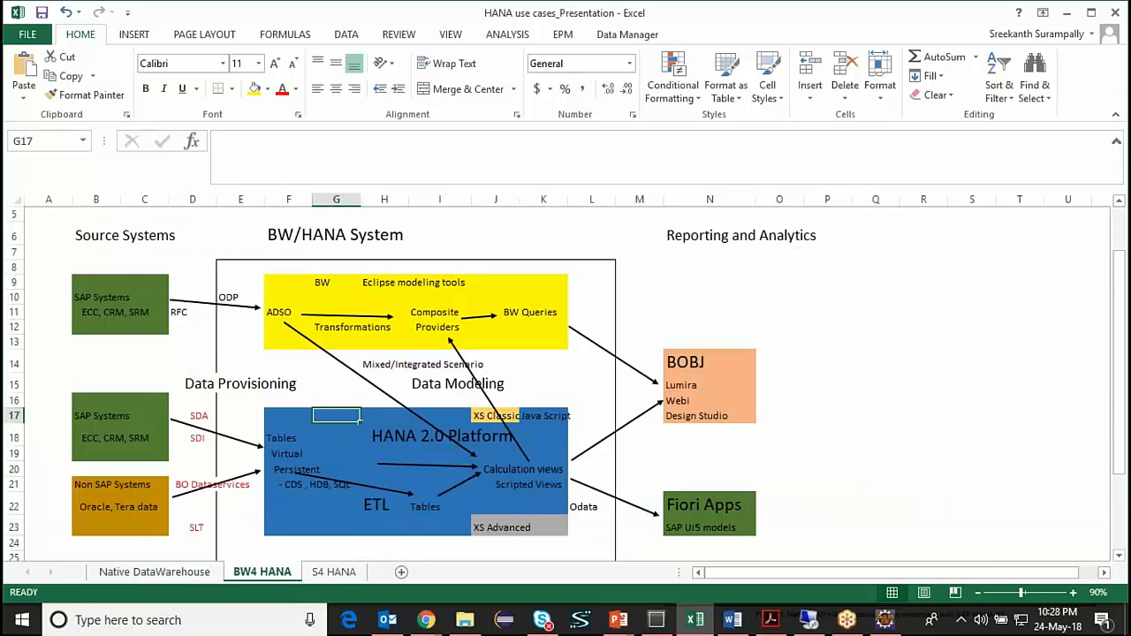
{"action": "scroll", "coordinate": [190, 545], "scroll_direction": "down", "scroll_amount": 1}
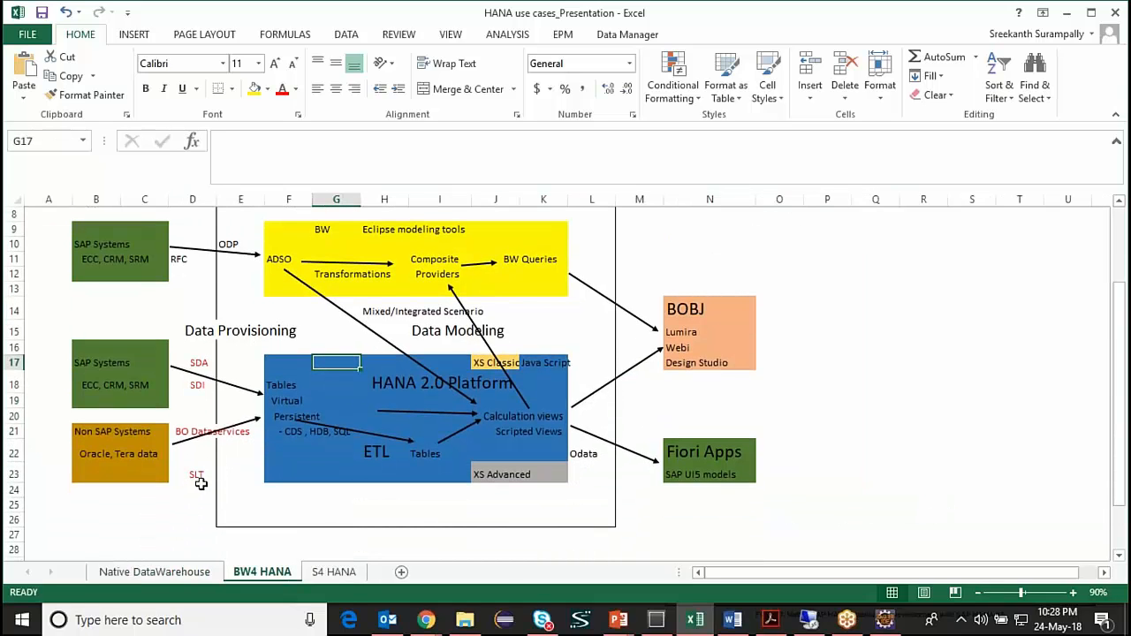
{"action": "left_click", "coordinate": [329, 471]}
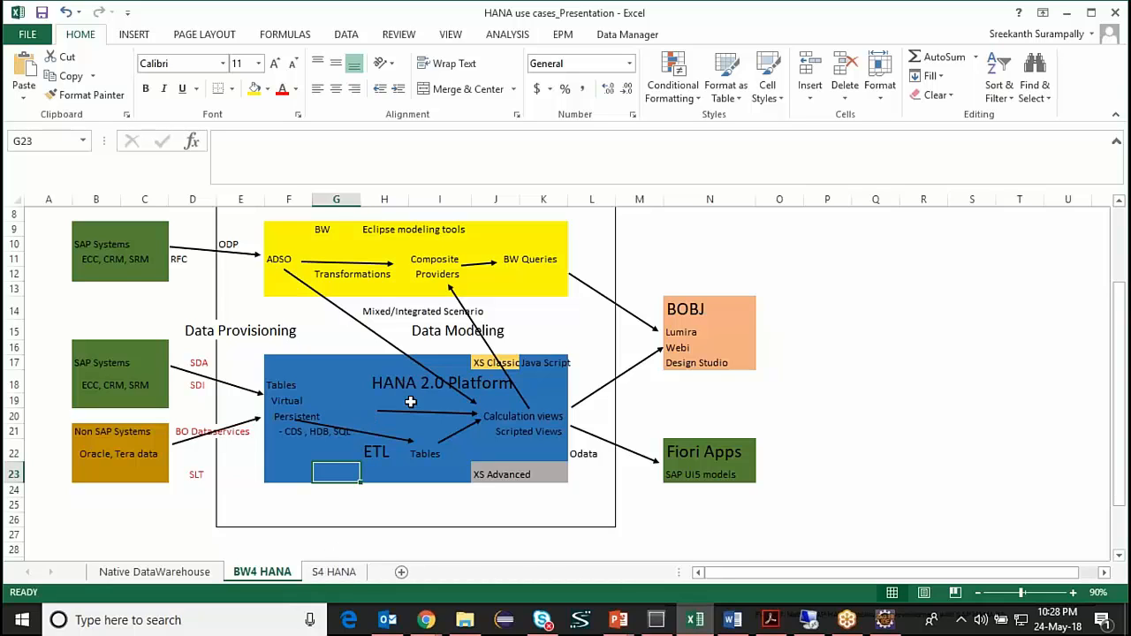
{"action": "scroll", "coordinate": [410, 402], "scroll_direction": "up", "scroll_amount": 1}
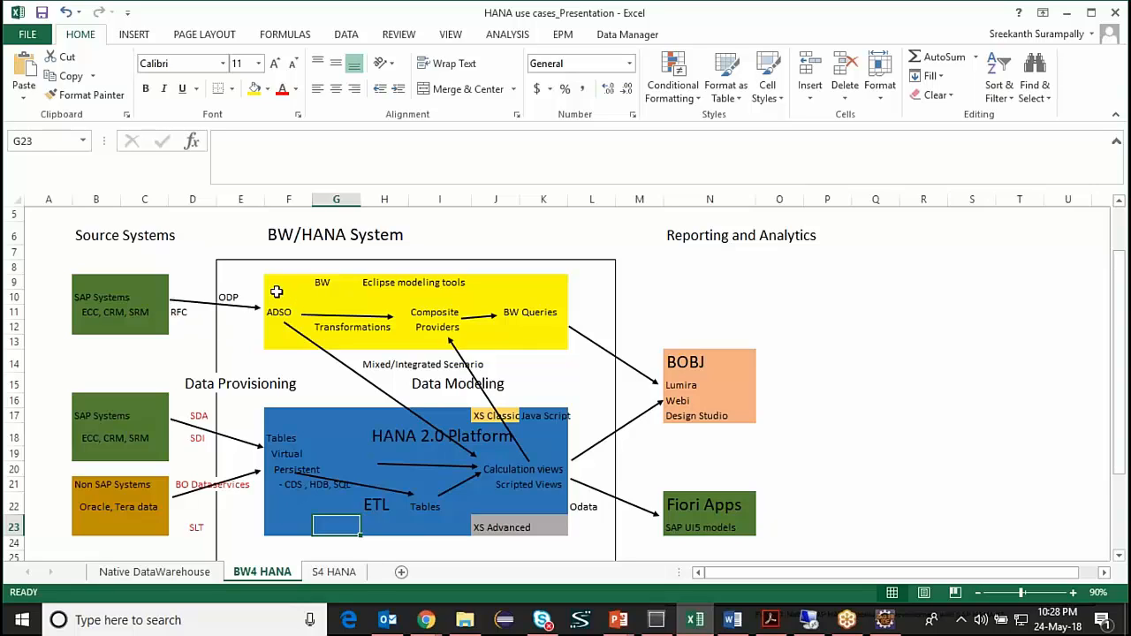
{"action": "left_click", "coordinate": [310, 299]}
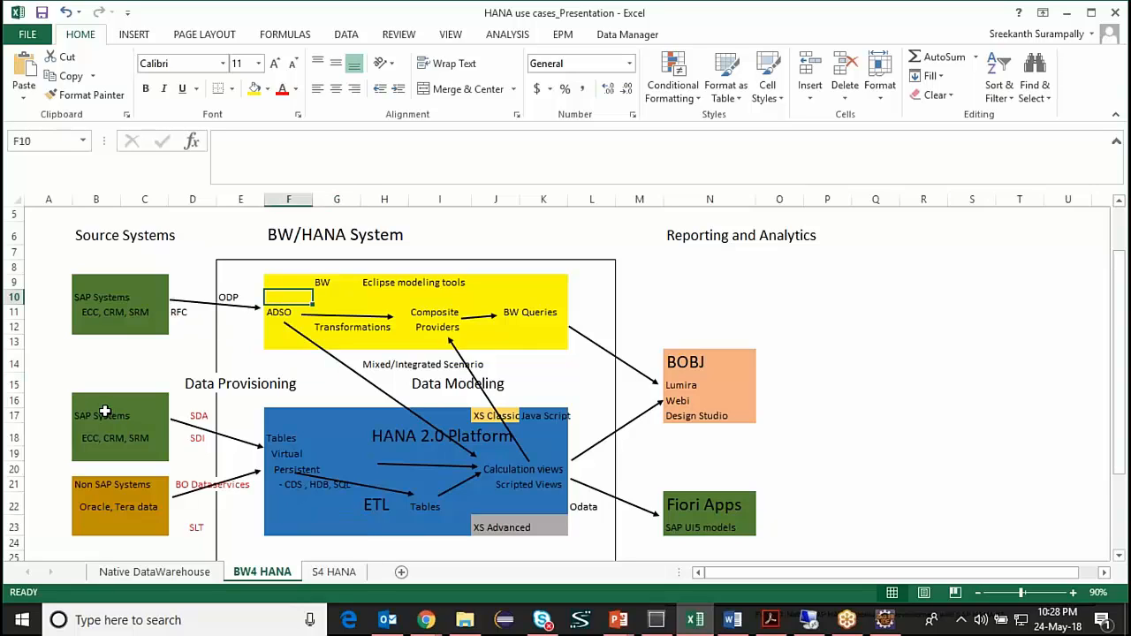
{"action": "left_click_drag", "start_coordinate": [284, 415], "coordinate": [548, 522]}
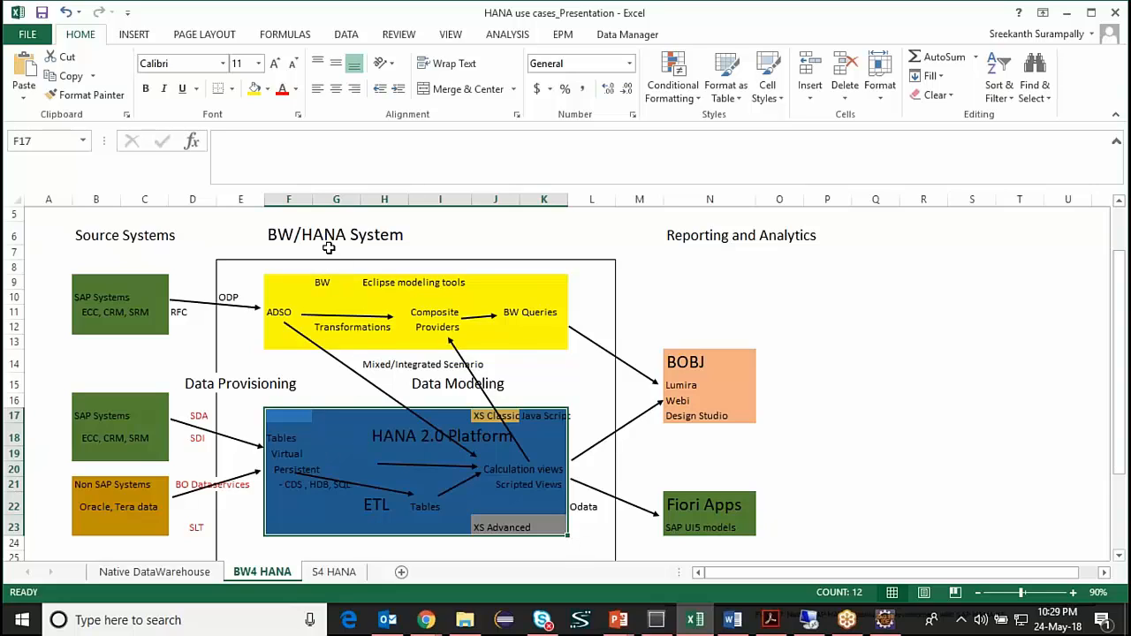
{"action": "left_click_drag", "start_coordinate": [273, 280], "coordinate": [533, 344]}
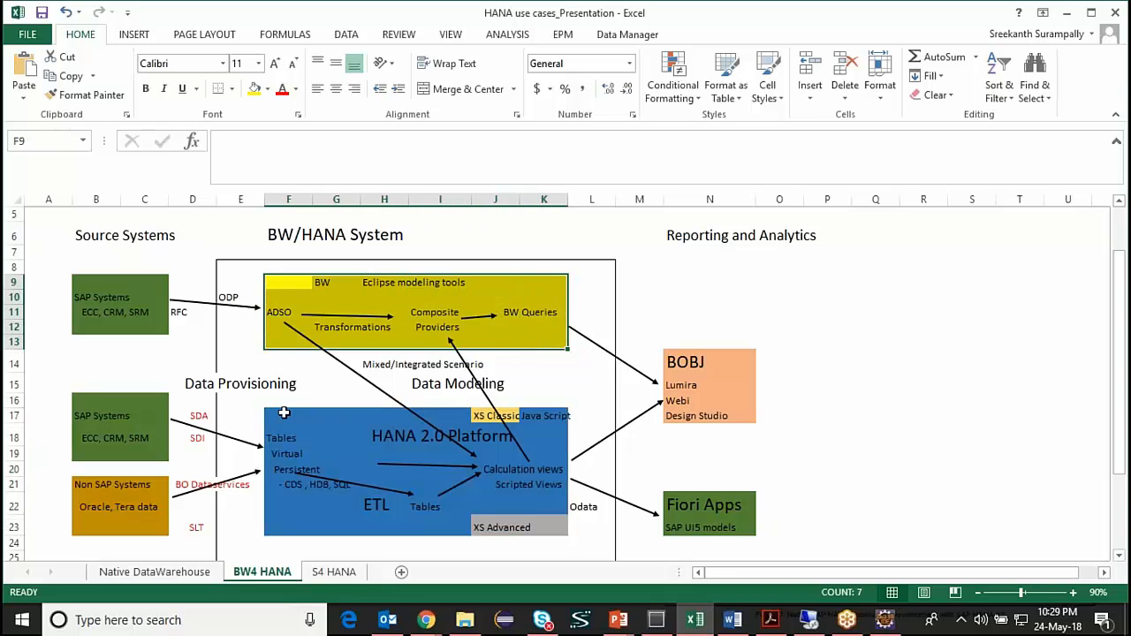
{"action": "left_click_drag", "start_coordinate": [284, 413], "coordinate": [488, 527]}
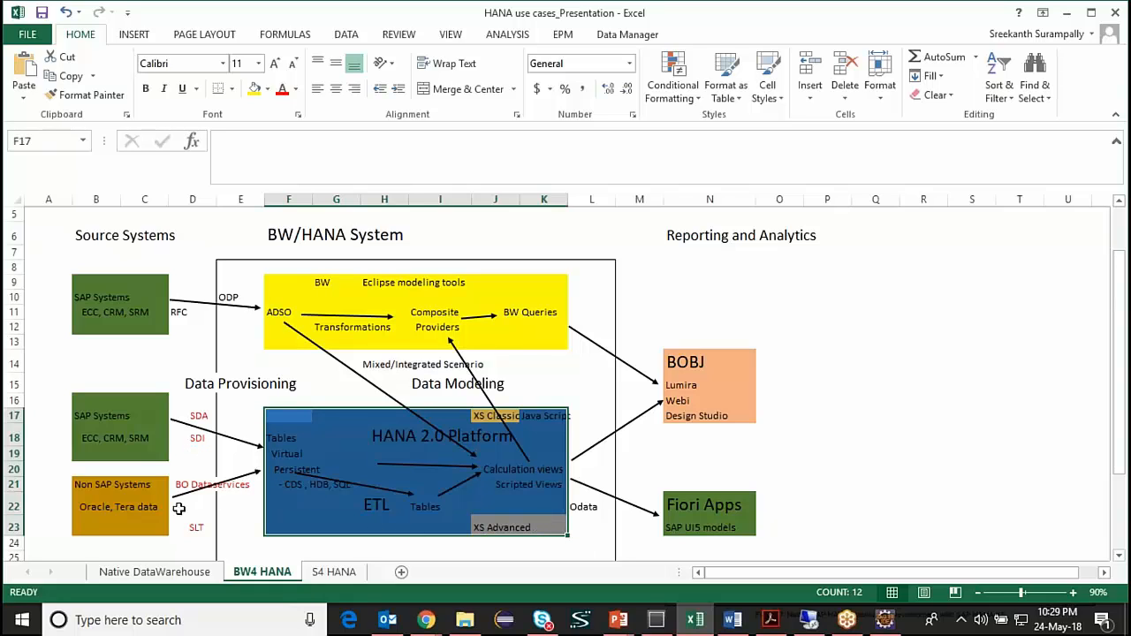
{"action": "scroll", "coordinate": [281, 481], "scroll_direction": "down", "scroll_amount": 1}
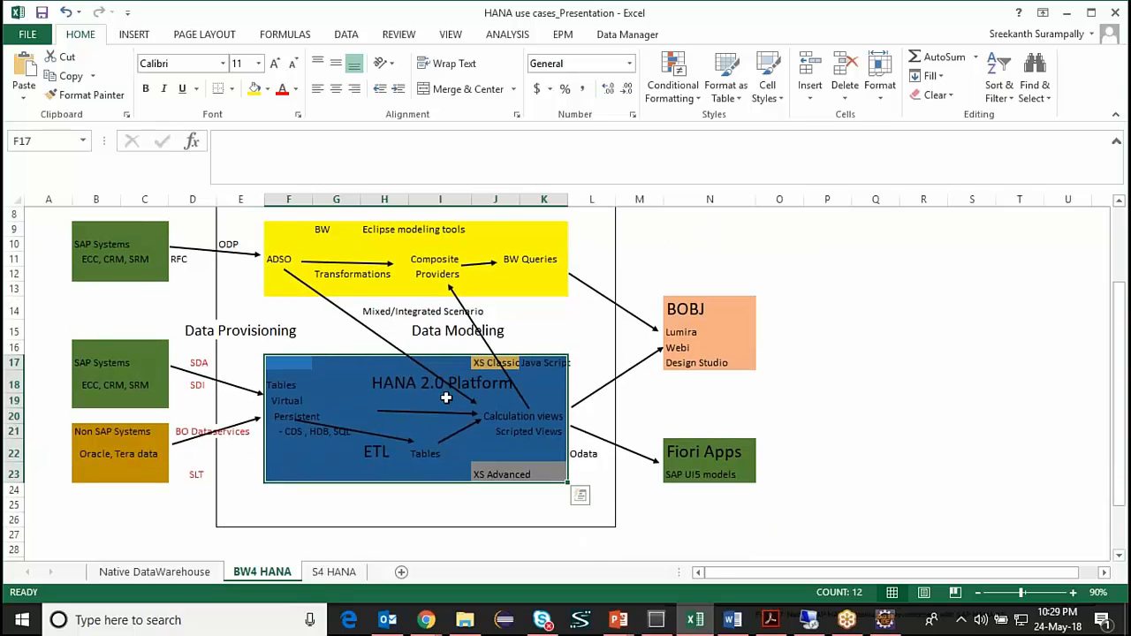
{"action": "left_click", "coordinate": [375, 241]}
{"action": "scroll", "coordinate": [376, 241], "scroll_direction": "up", "scroll_amount": 1}
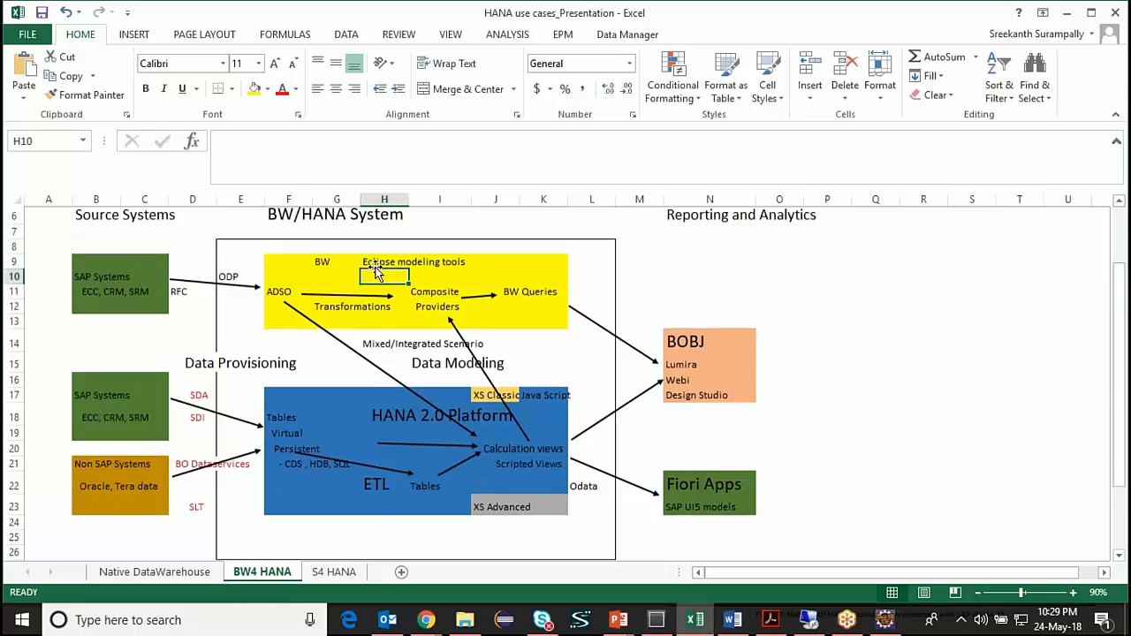
{"action": "scroll", "coordinate": [375, 272], "scroll_direction": "up", "scroll_amount": 1}
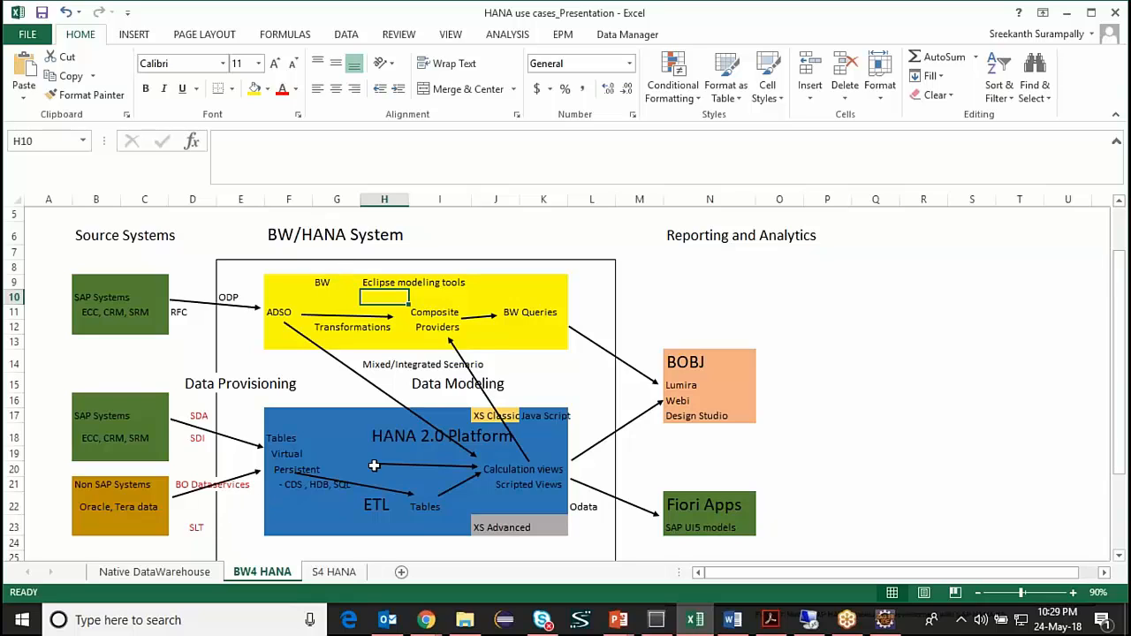
{"action": "left_click_drag", "start_coordinate": [289, 415], "coordinate": [524, 502]}
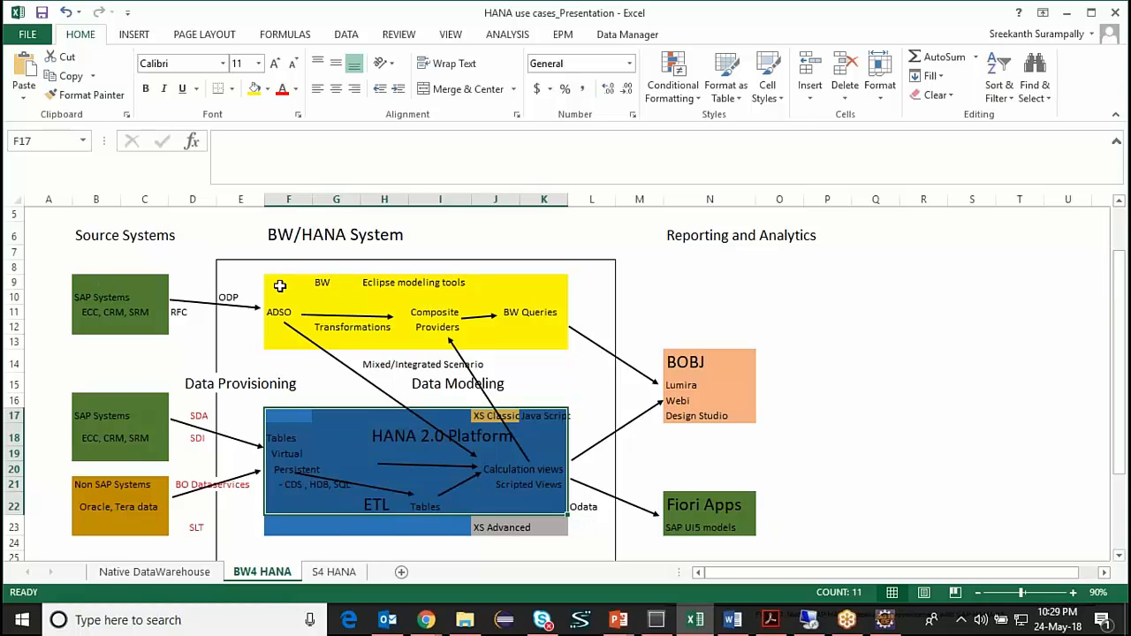
{"action": "left_click_drag", "start_coordinate": [280, 286], "coordinate": [536, 337]}
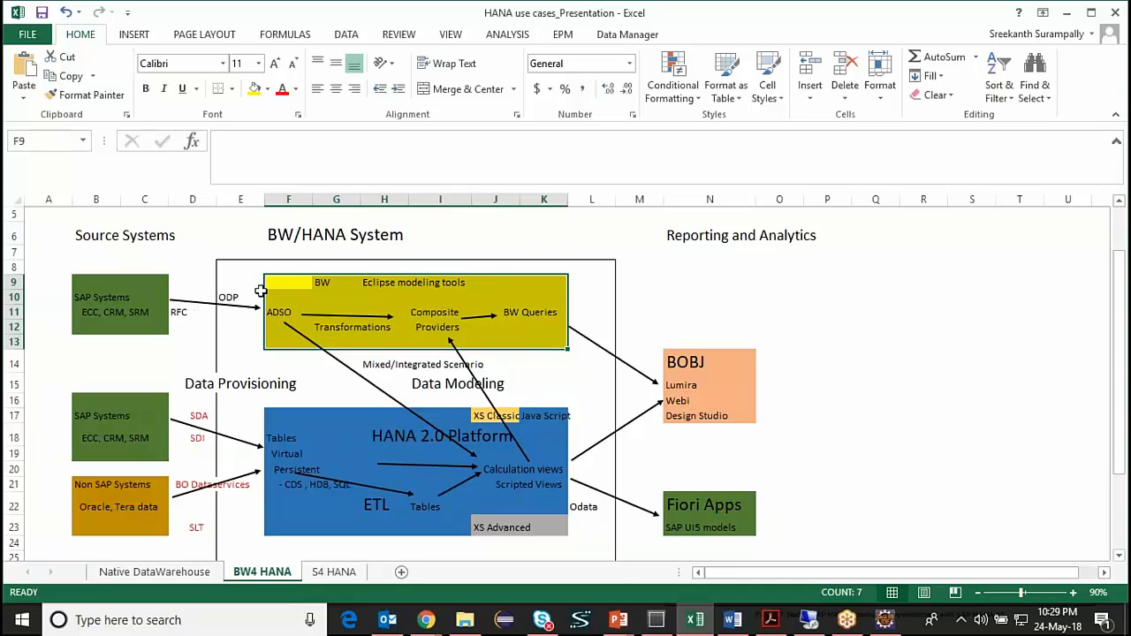
{"action": "left_click_drag", "start_coordinate": [266, 285], "coordinate": [536, 332]}
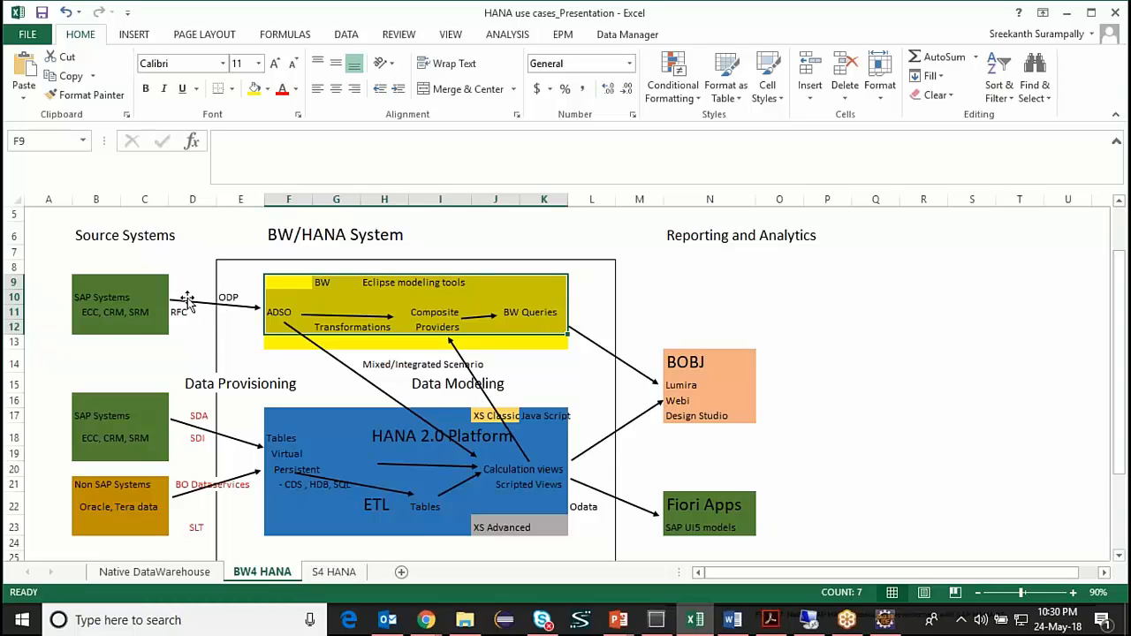
{"action": "left_click_drag", "start_coordinate": [276, 280], "coordinate": [535, 332]}
{"action": "left_click_drag", "start_coordinate": [284, 413], "coordinate": [353, 519]}
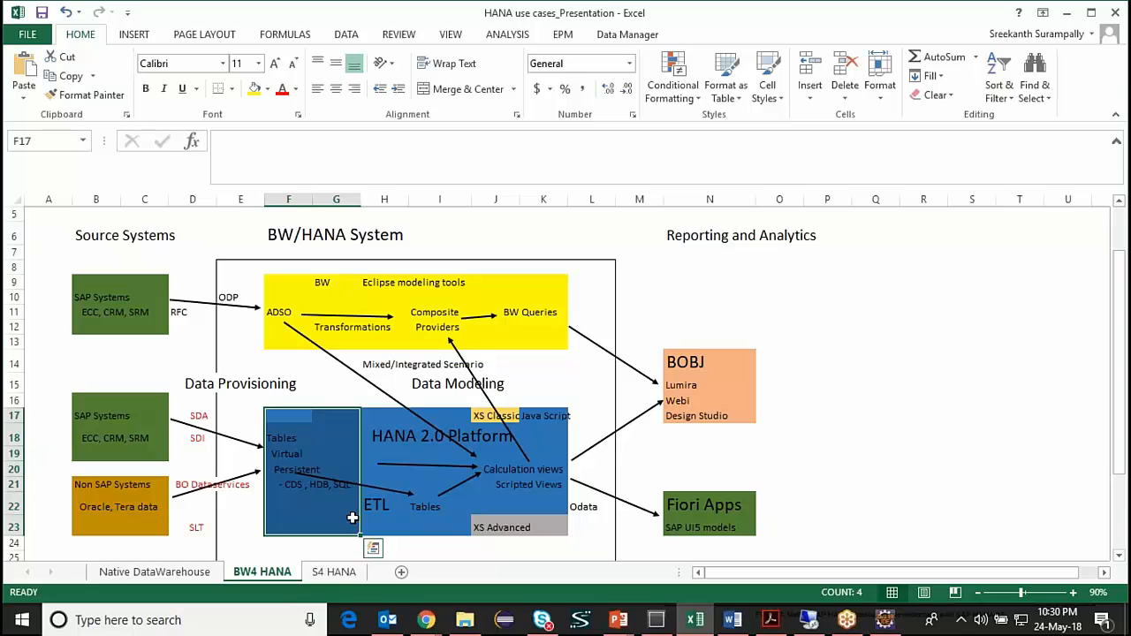
{"action": "left_click", "coordinate": [338, 573]}
{"action": "left_click", "coordinate": [266, 573]}
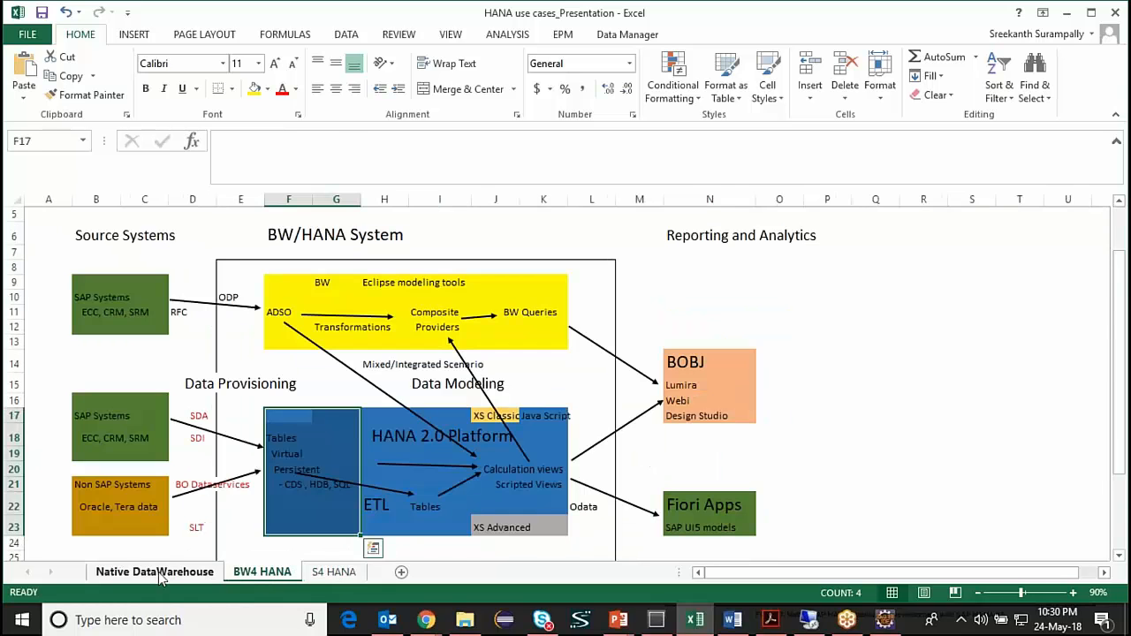
{"action": "left_click", "coordinate": [163, 572]}
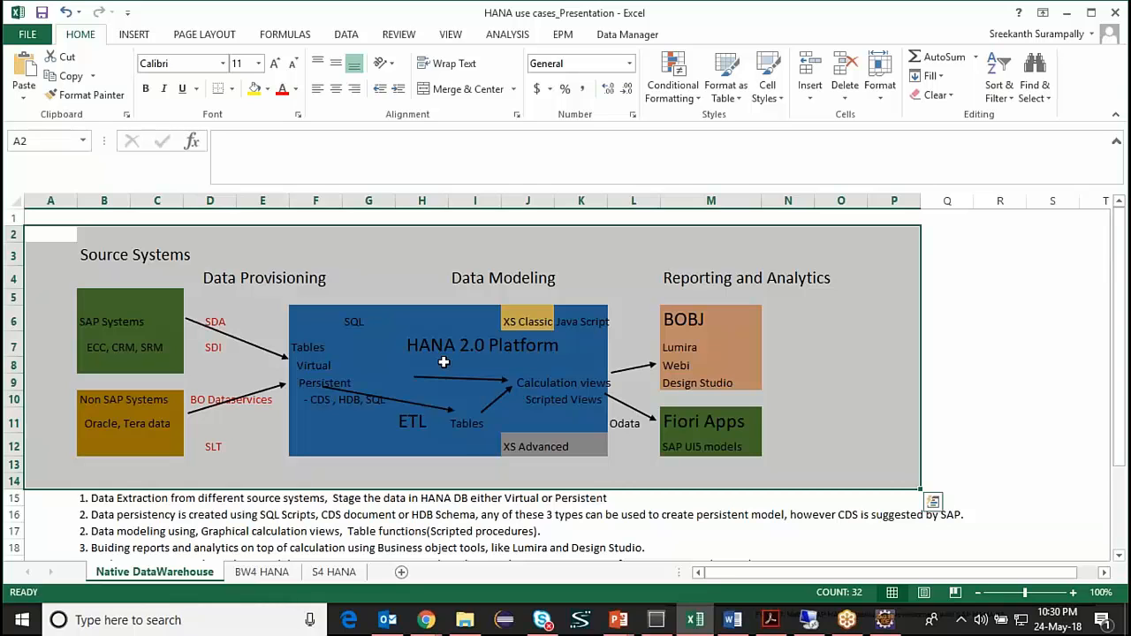
{"action": "left_click", "coordinate": [281, 573]}
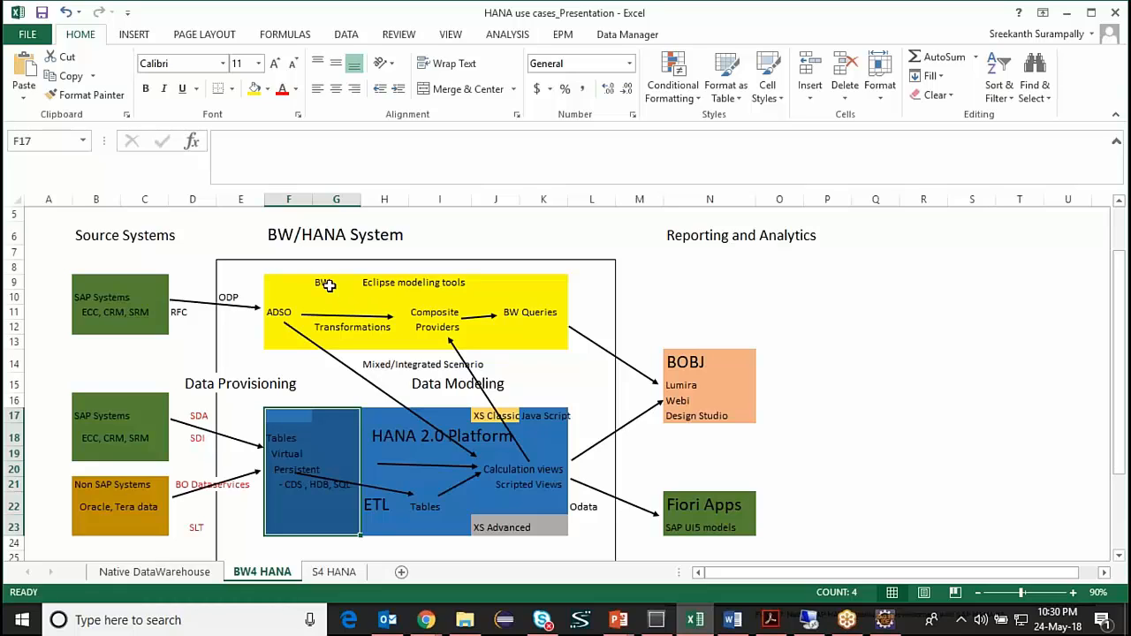
{"action": "left_click", "coordinate": [292, 282]}
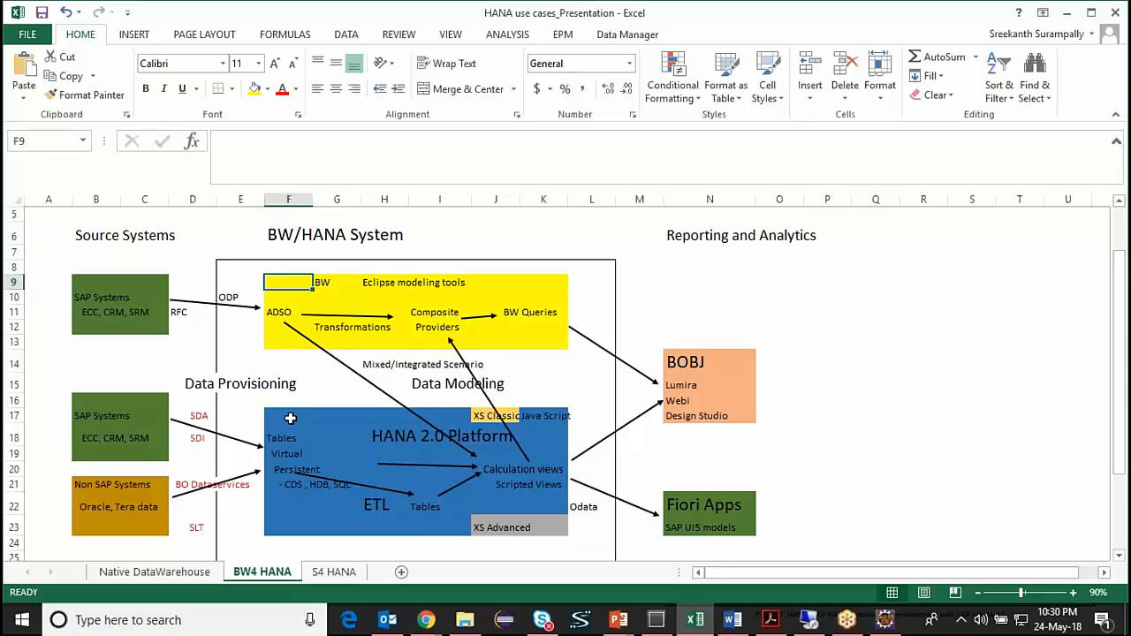
{"action": "left_click_drag", "start_coordinate": [300, 423], "coordinate": [538, 523]}
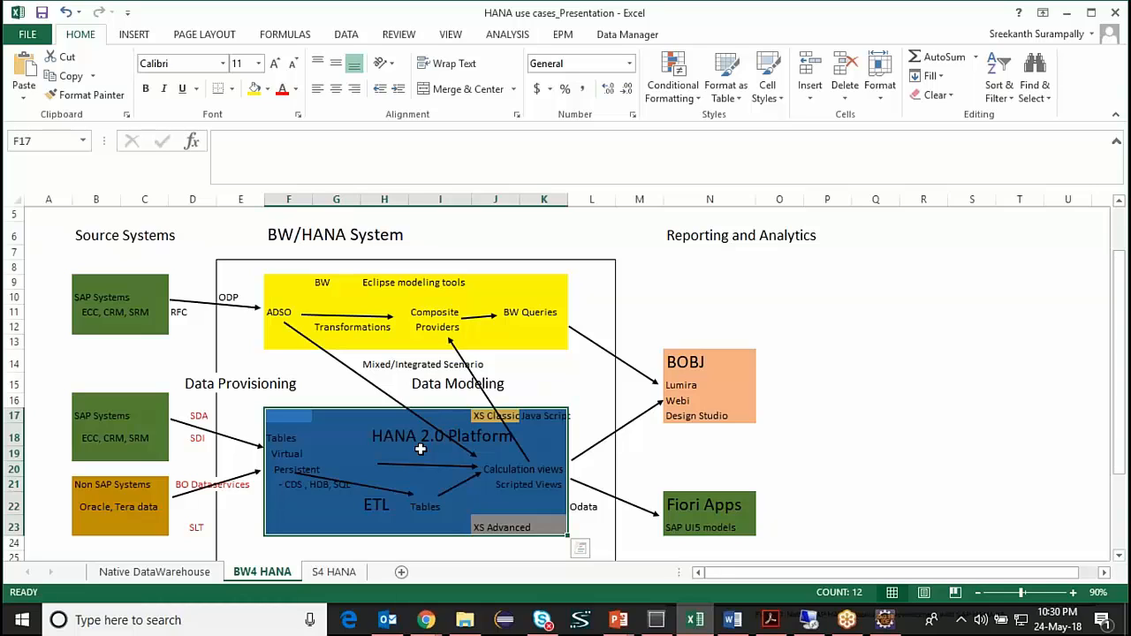
{"action": "left_click", "coordinate": [286, 281]}
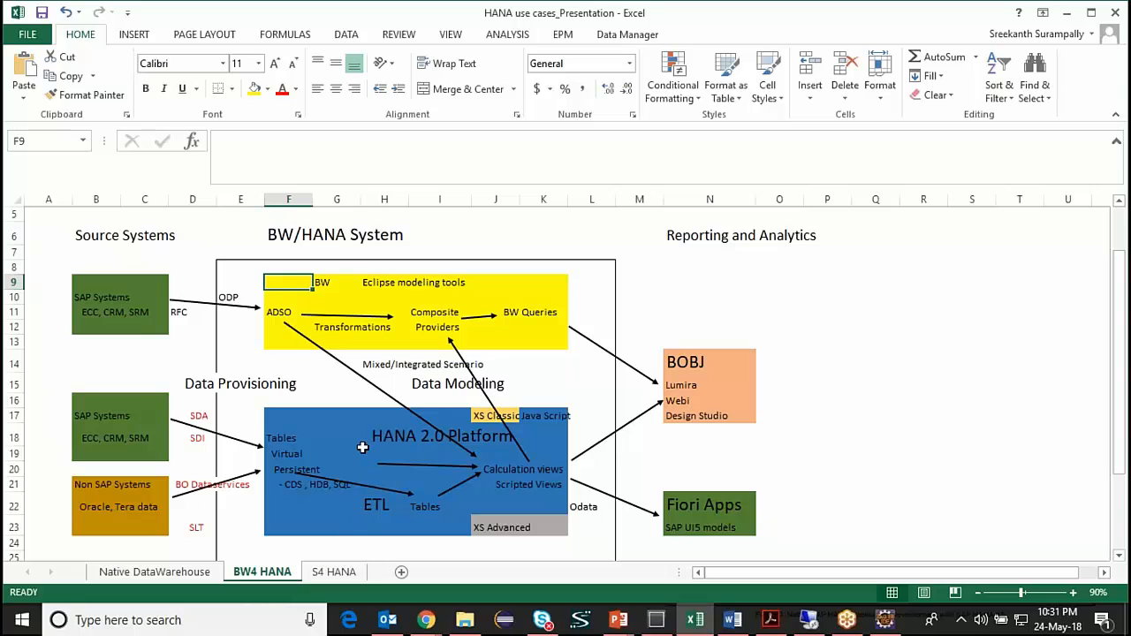
- Select cell F17 inside the HANA platform box of the architecture diagram
{"action": "left_click", "coordinate": [302, 419]}
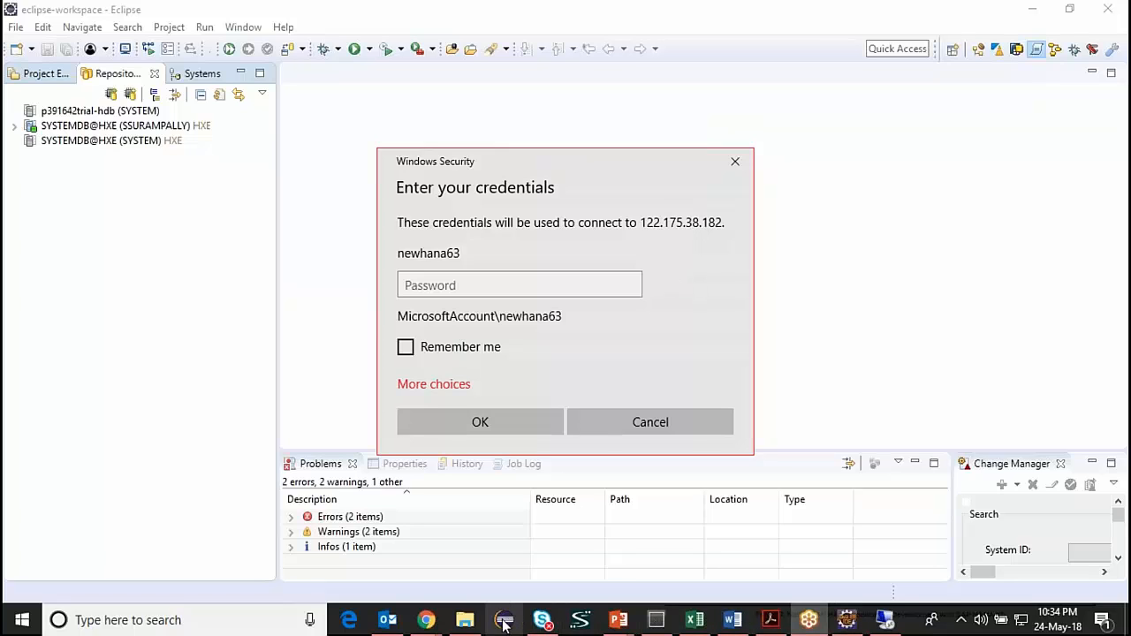
- Bring Chrome forward, switch to the SAP Fiori Cloud Demo tab, and launch the demo launchpad
{"action": "mouse_move", "coordinate": [425, 624]}
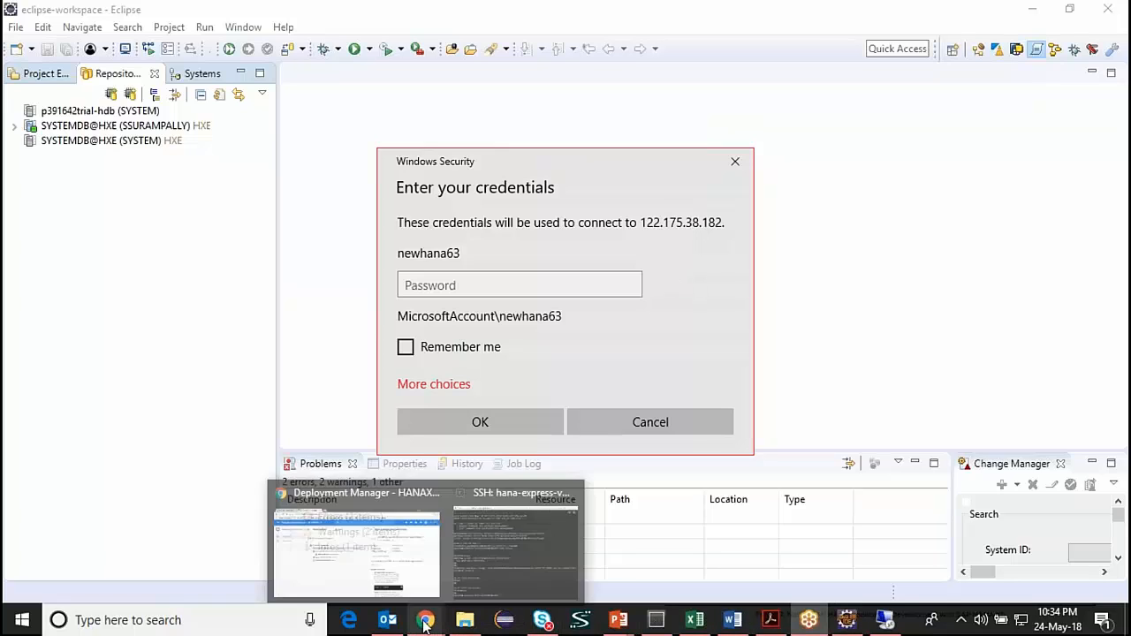
{"action": "left_click", "coordinate": [314, 558]}
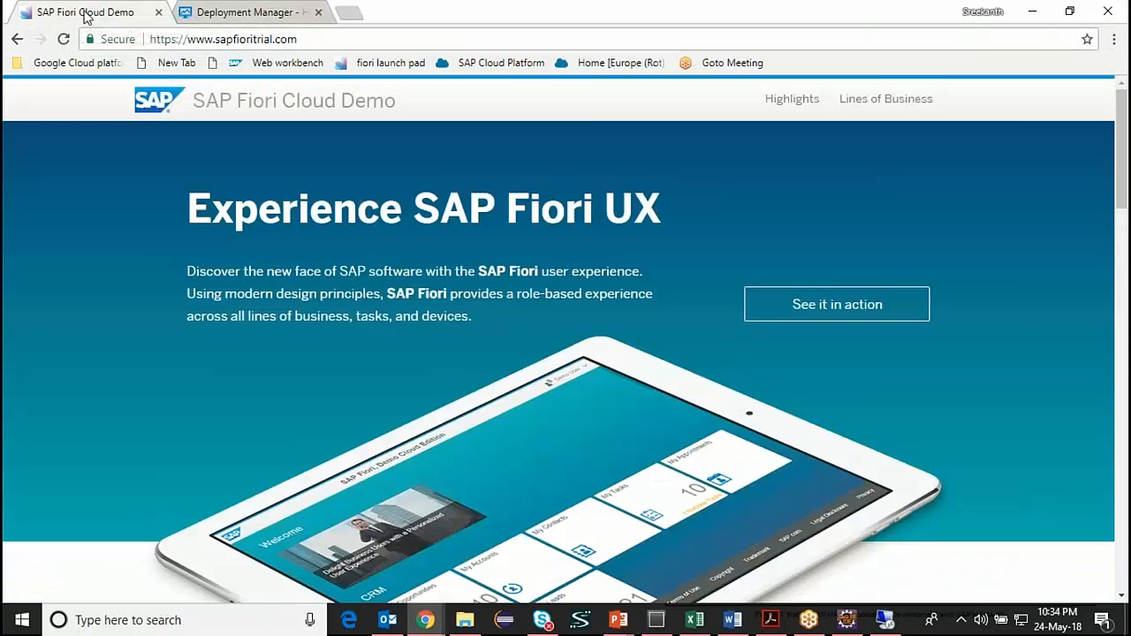
{"action": "left_click", "coordinate": [97, 9]}
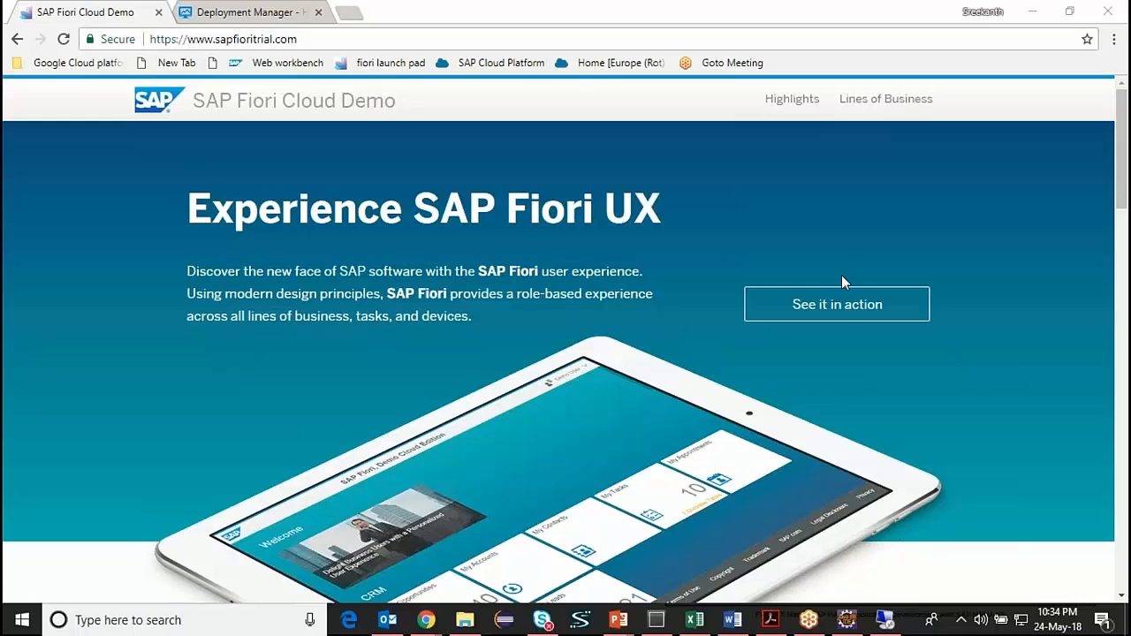
{"action": "left_click", "coordinate": [851, 314]}
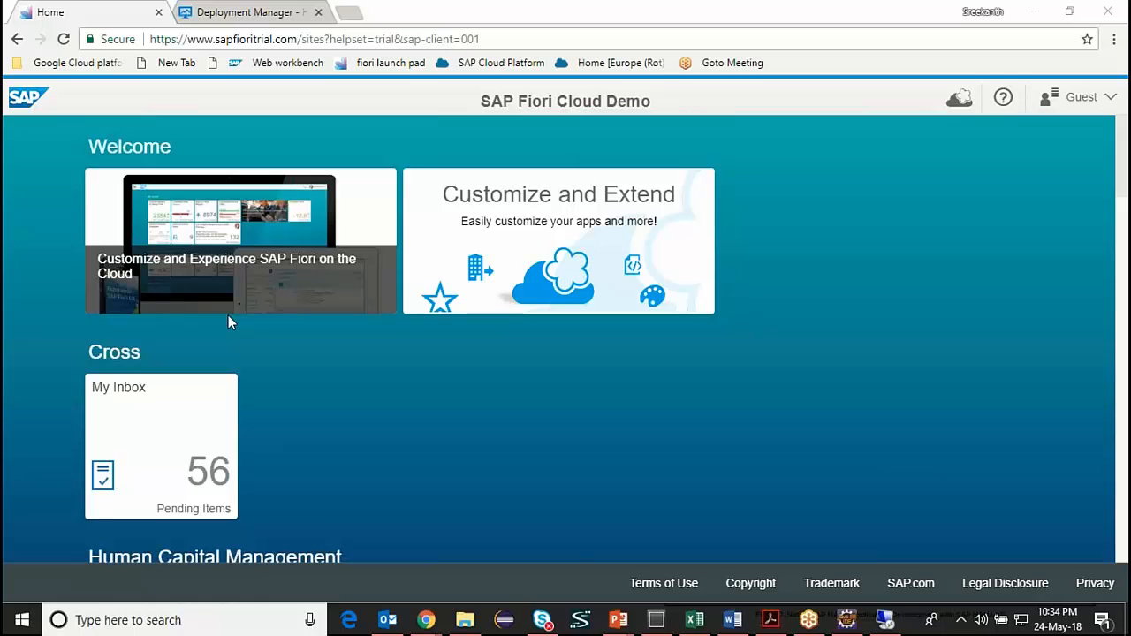
- Scroll the launchpad to the Human Capital Management tiles, including Approve Timesheet
{"action": "scroll", "coordinate": [336, 351], "scroll_direction": "down", "scroll_amount": 4}
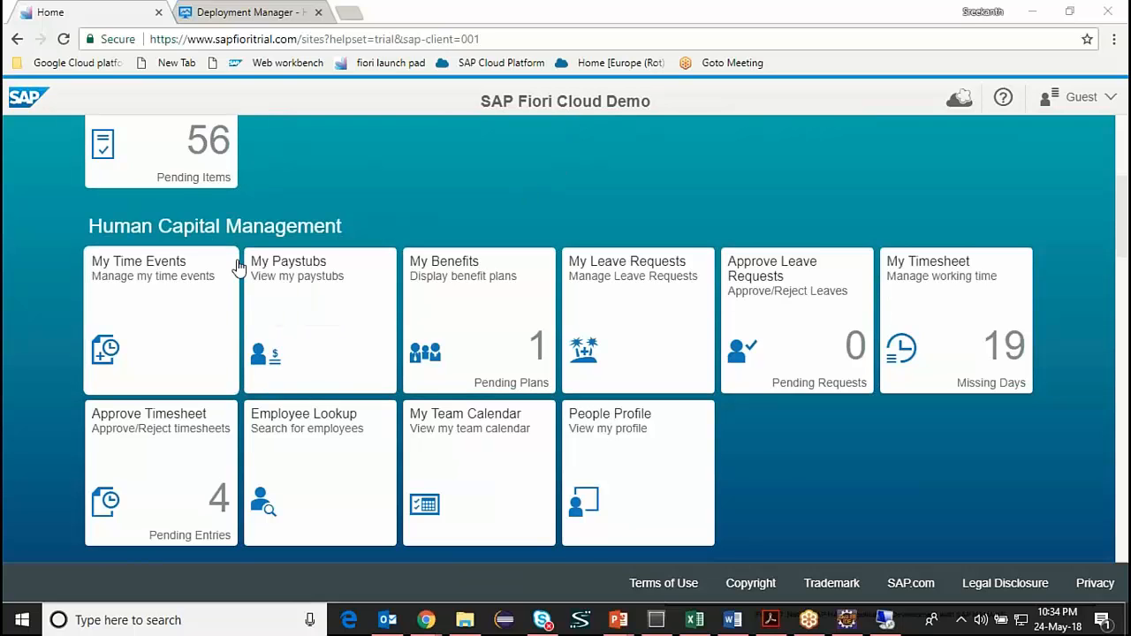
{"action": "scroll", "coordinate": [200, 341], "scroll_direction": "down", "scroll_amount": 1}
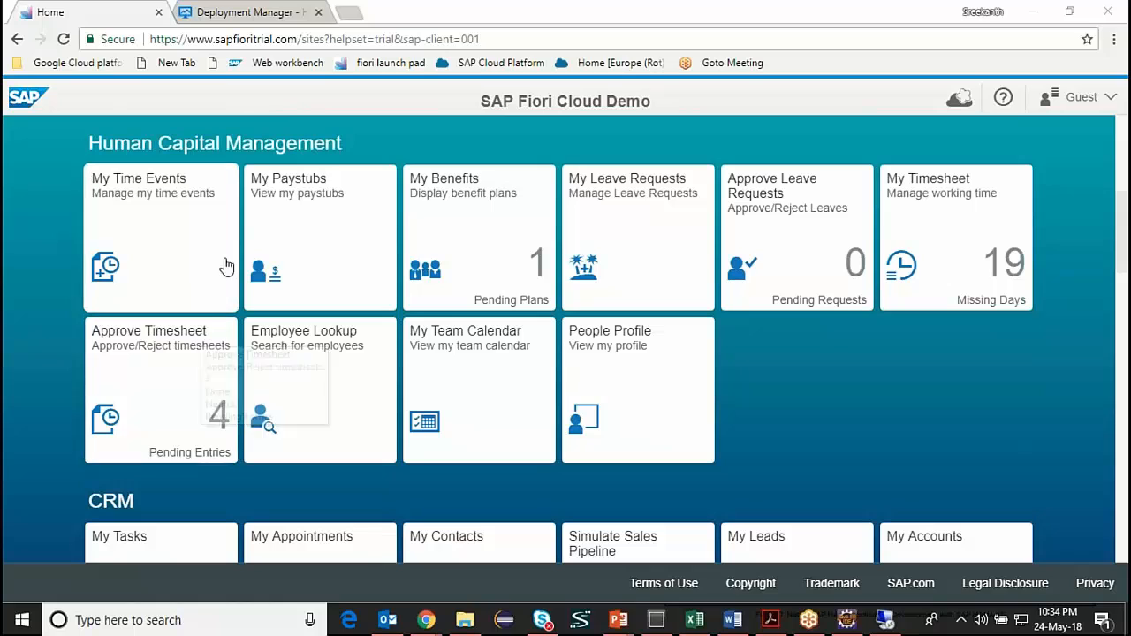
{"action": "scroll", "coordinate": [196, 329], "scroll_direction": "up", "scroll_amount": 3}
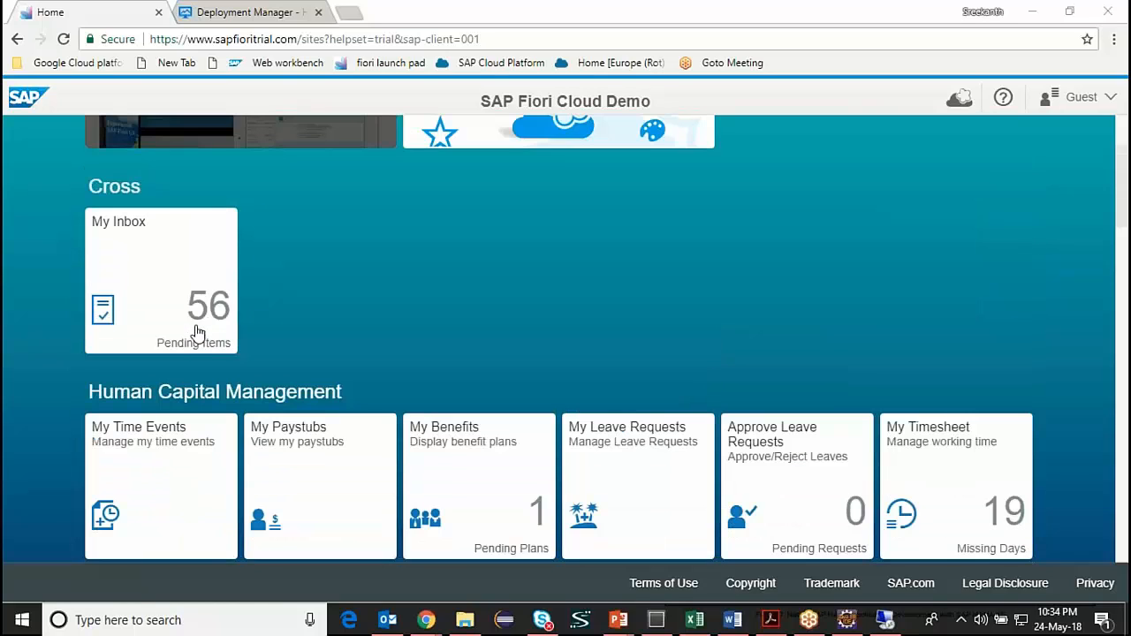
{"action": "scroll", "coordinate": [162, 257], "scroll_direction": "down", "scroll_amount": 6}
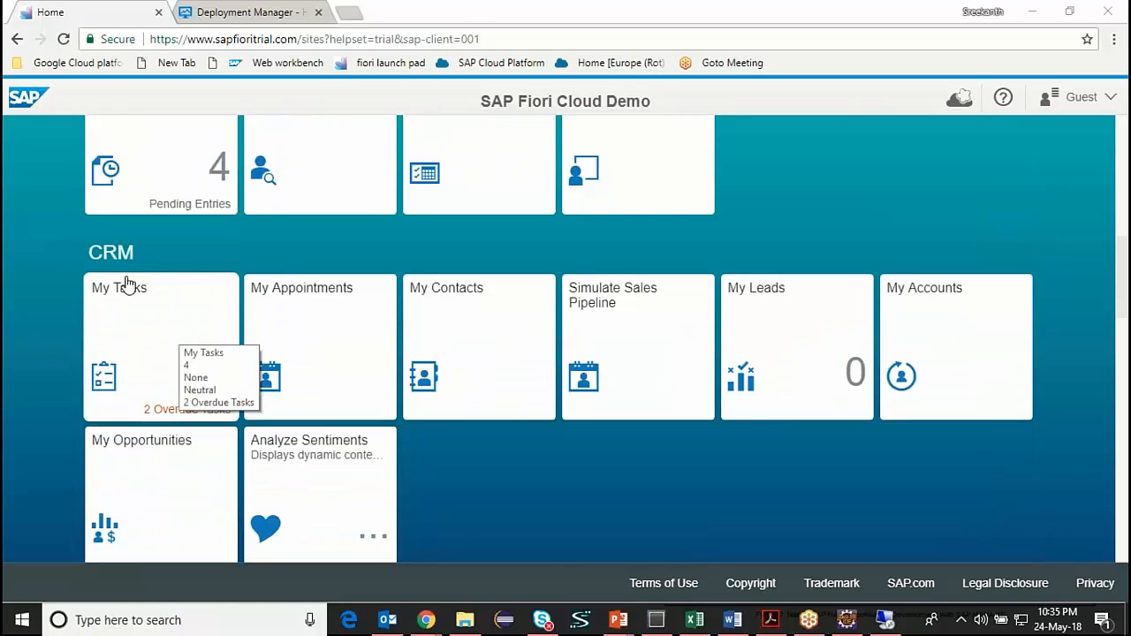
{"action": "scroll", "coordinate": [186, 325], "scroll_direction": "down", "scroll_amount": 5}
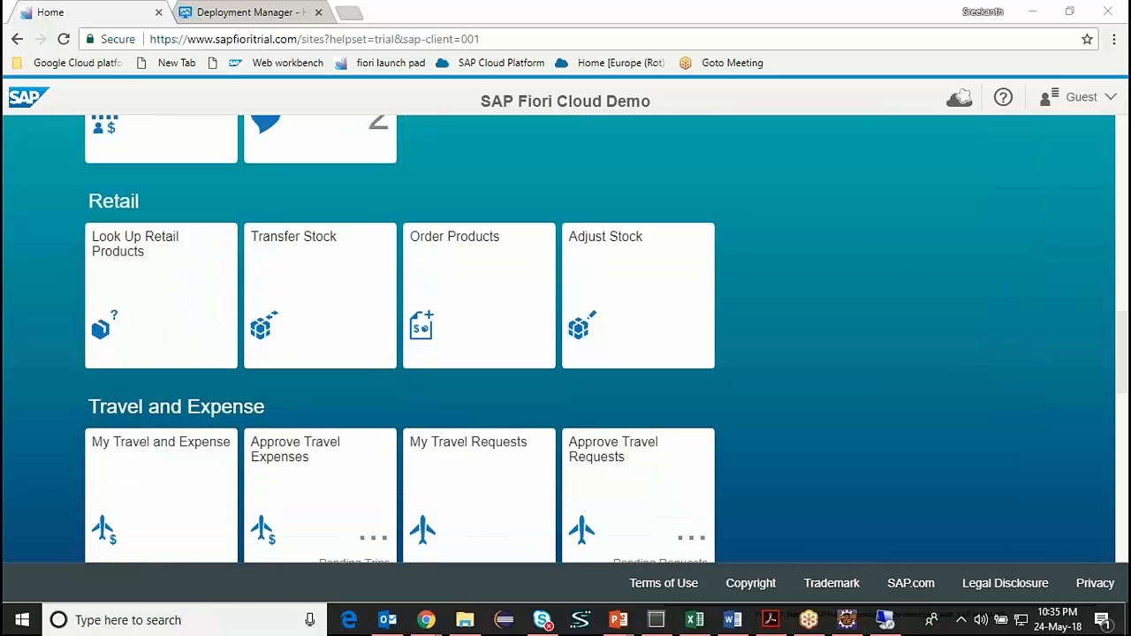
{"action": "scroll", "coordinate": [186, 325], "scroll_direction": "up", "scroll_amount": 4}
{"action": "scroll", "coordinate": [566, 339], "scroll_direction": "up", "scroll_amount": 5}
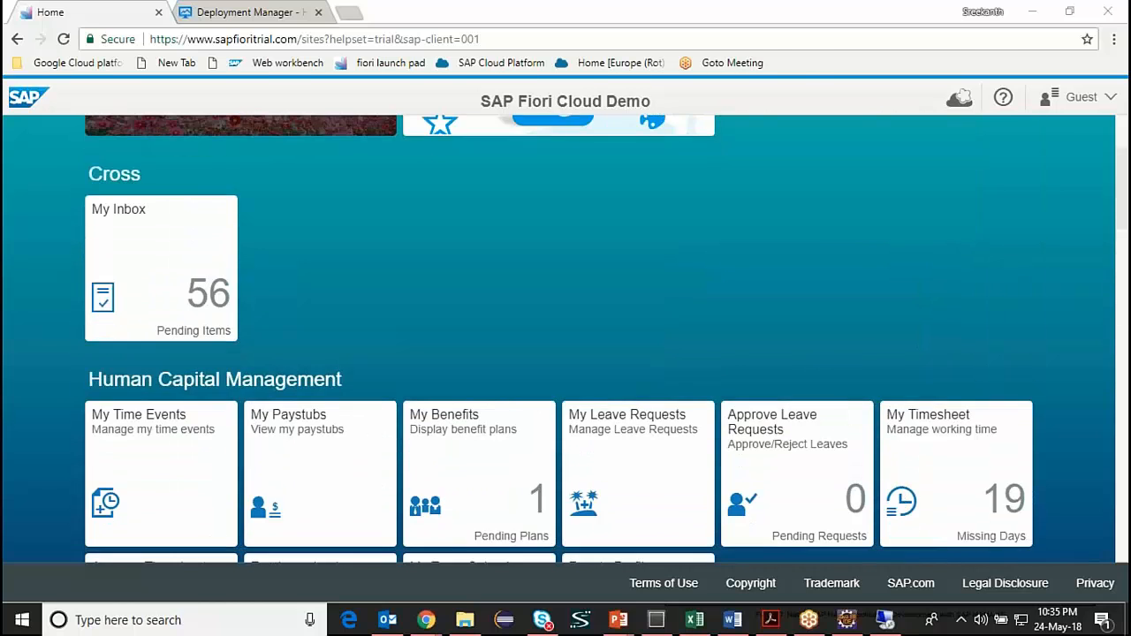
{"action": "scroll", "coordinate": [151, 430], "scroll_direction": "down", "scroll_amount": 2}
- In Approve Timesheet, approve the Jun 01 Education/Training entry, bringing approved hours to 12.00
{"action": "left_click", "coordinate": [151, 429]}
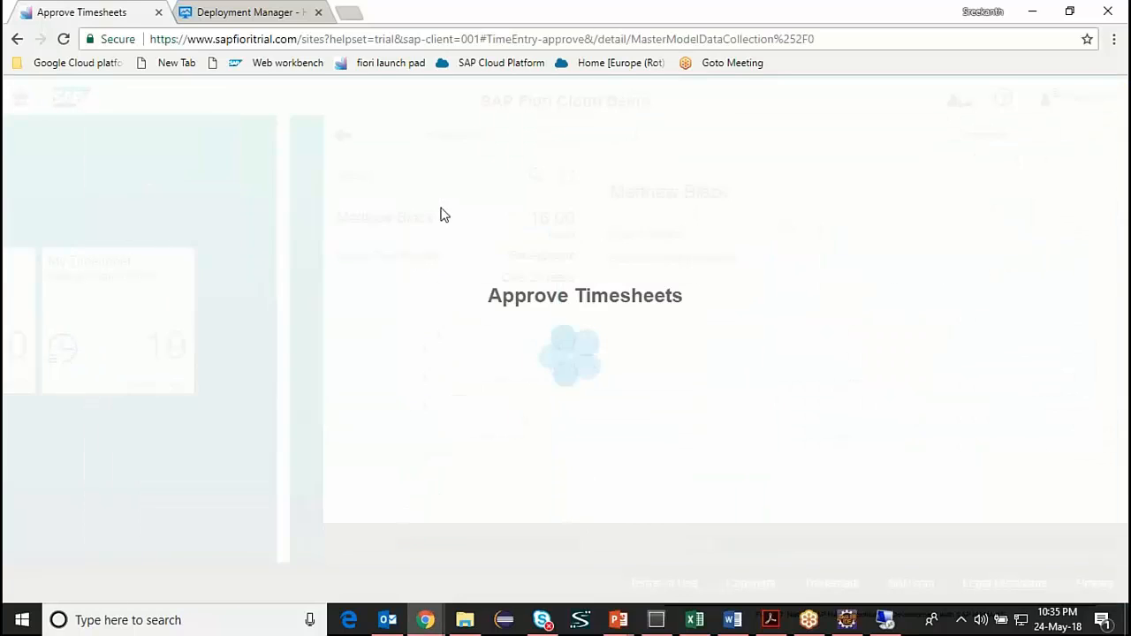
{"action": "scroll", "coordinate": [698, 329], "scroll_direction": "down", "scroll_amount": 1}
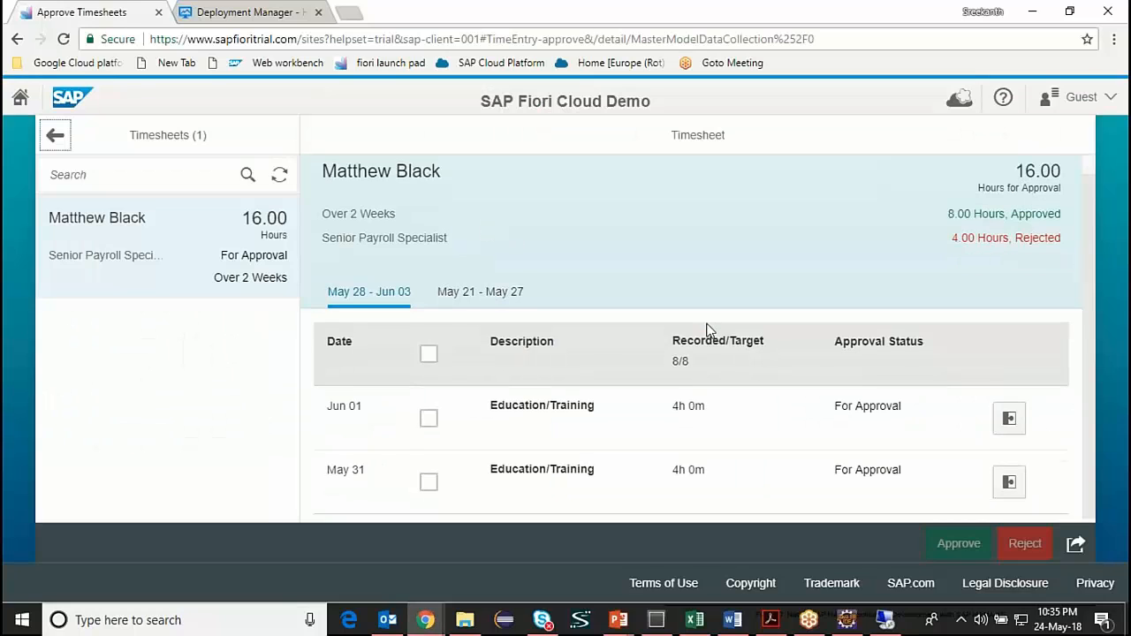
{"action": "left_click", "coordinate": [429, 415]}
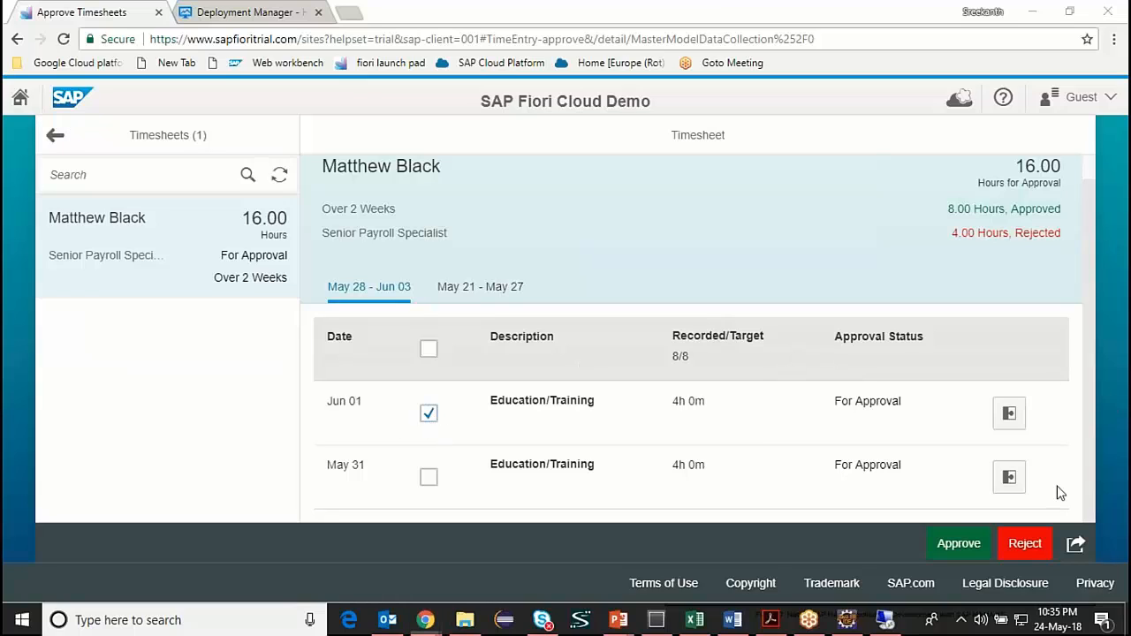
{"action": "left_click", "coordinate": [960, 548]}
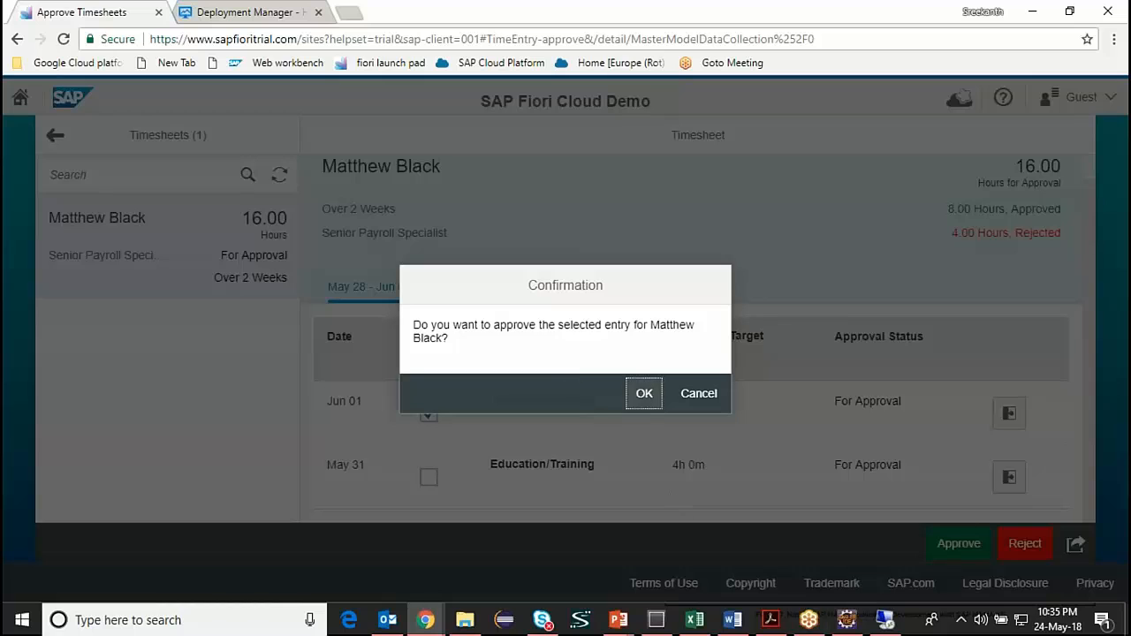
{"action": "left_click", "coordinate": [629, 405]}
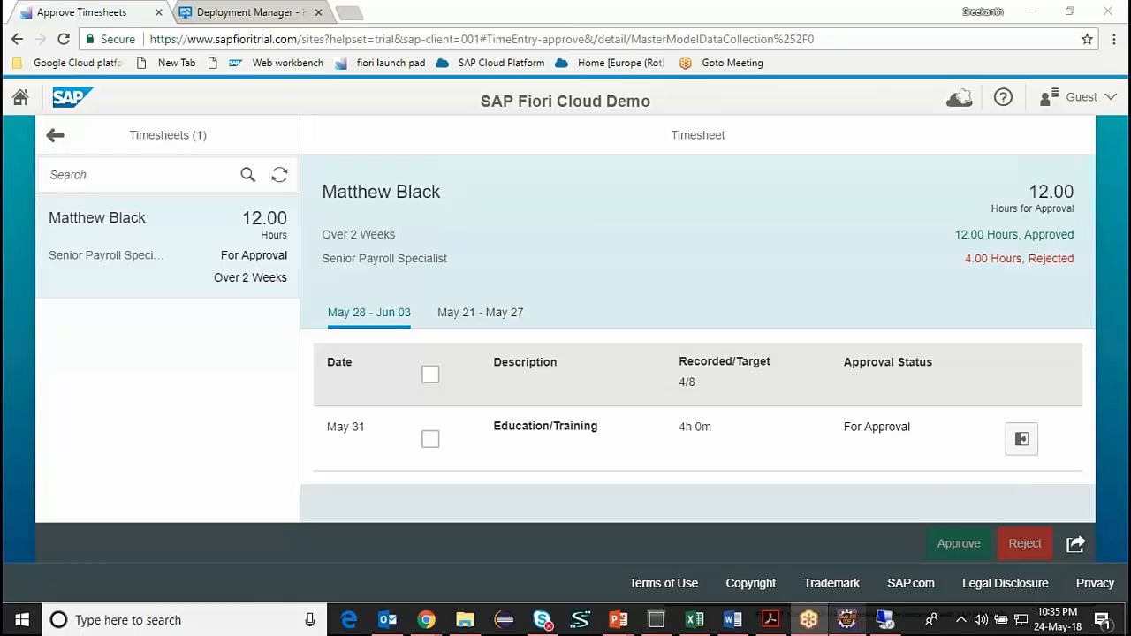
{"action": "mouse_move", "coordinate": [844, 617]}
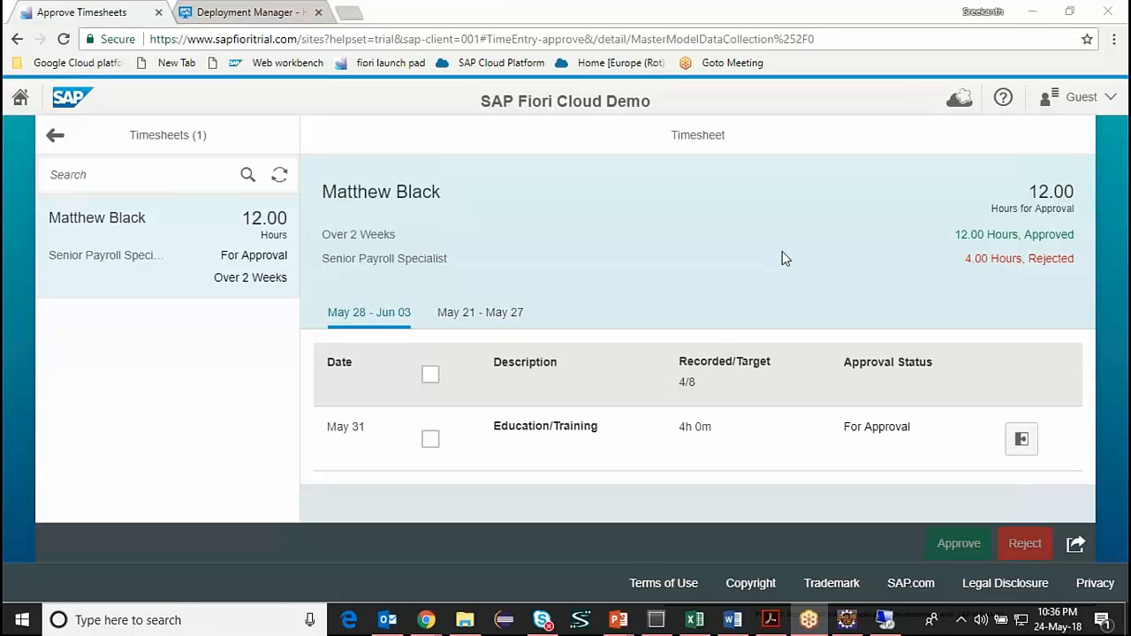
- Minimize Chrome, close the Windows Security prompt, and resume the slide show on the BW on HANA slide
{"action": "left_click", "coordinate": [1032, 11]}
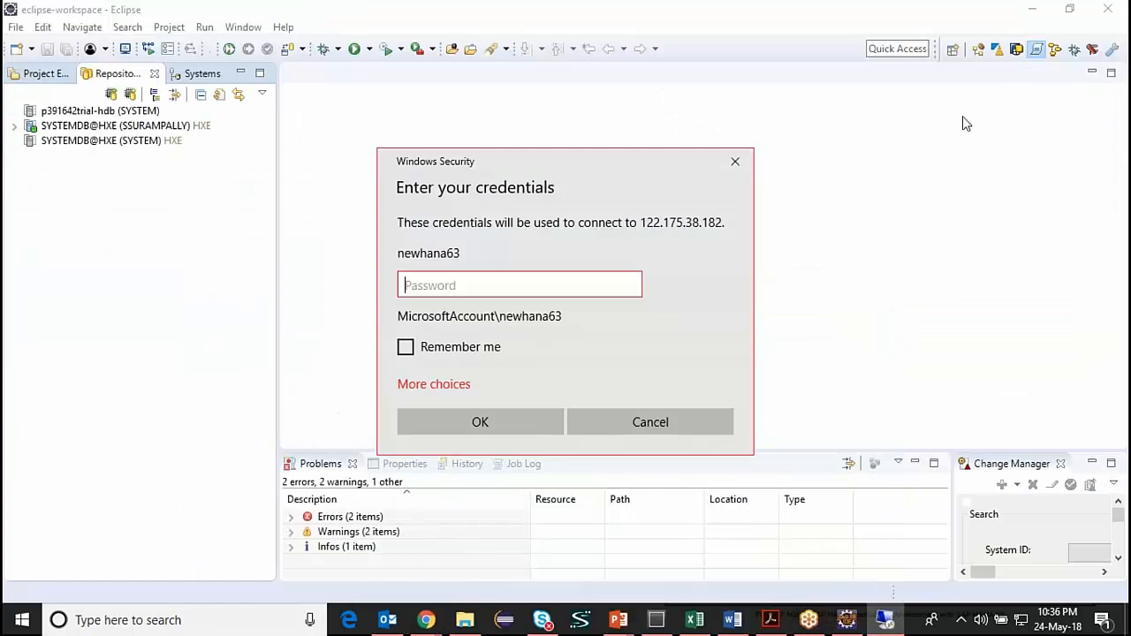
{"action": "left_click", "coordinate": [734, 161]}
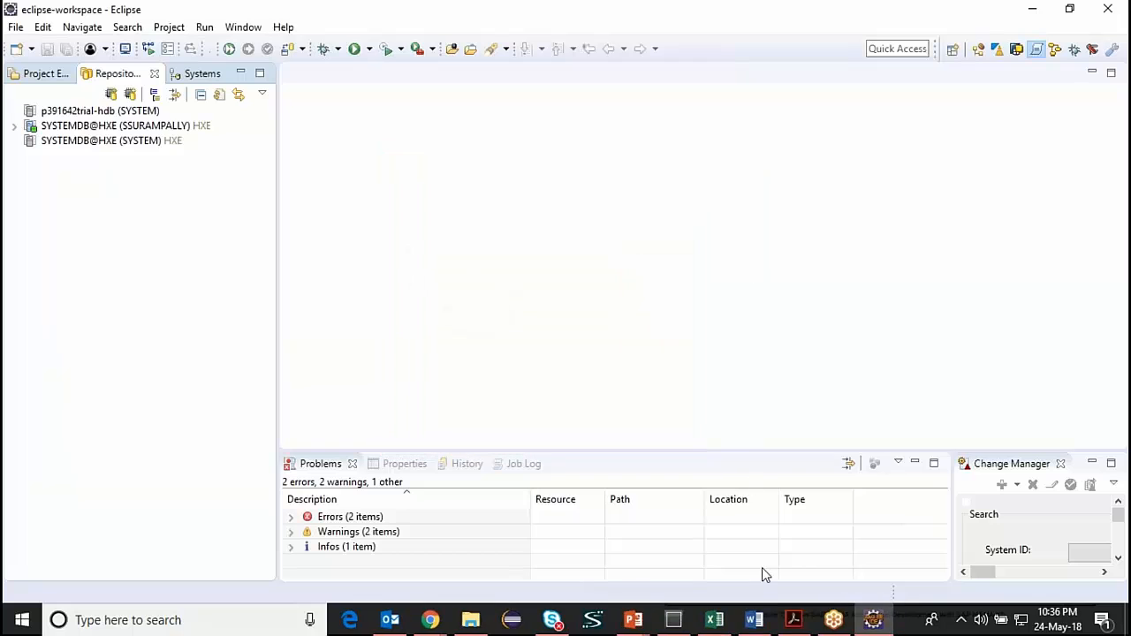
{"action": "left_click", "coordinate": [714, 619]}
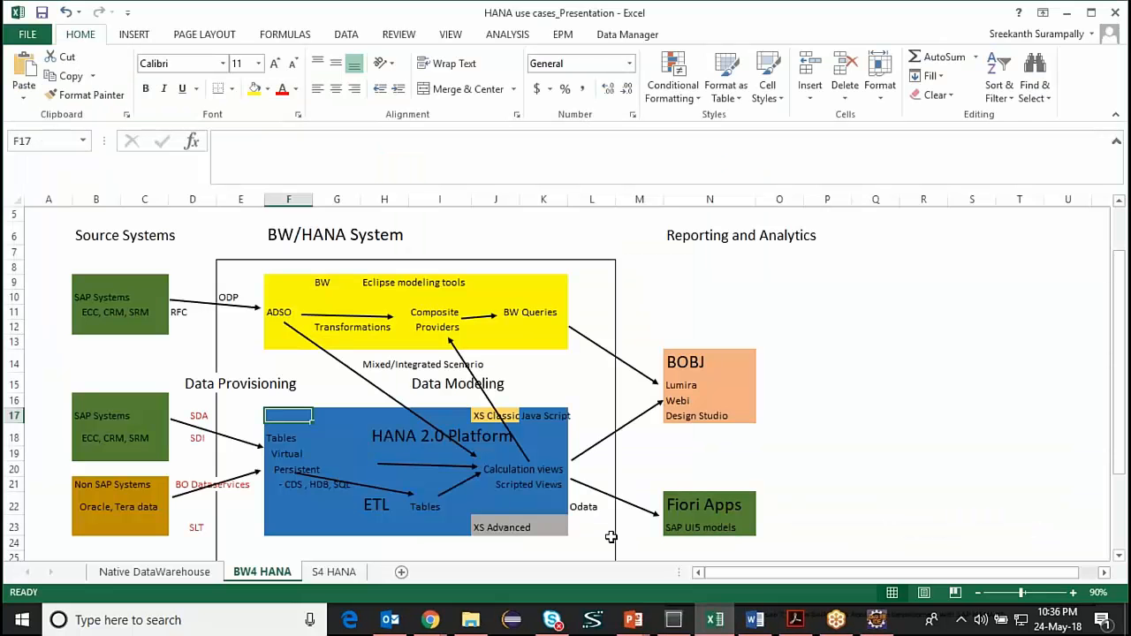
{"action": "left_click", "coordinate": [625, 620]}
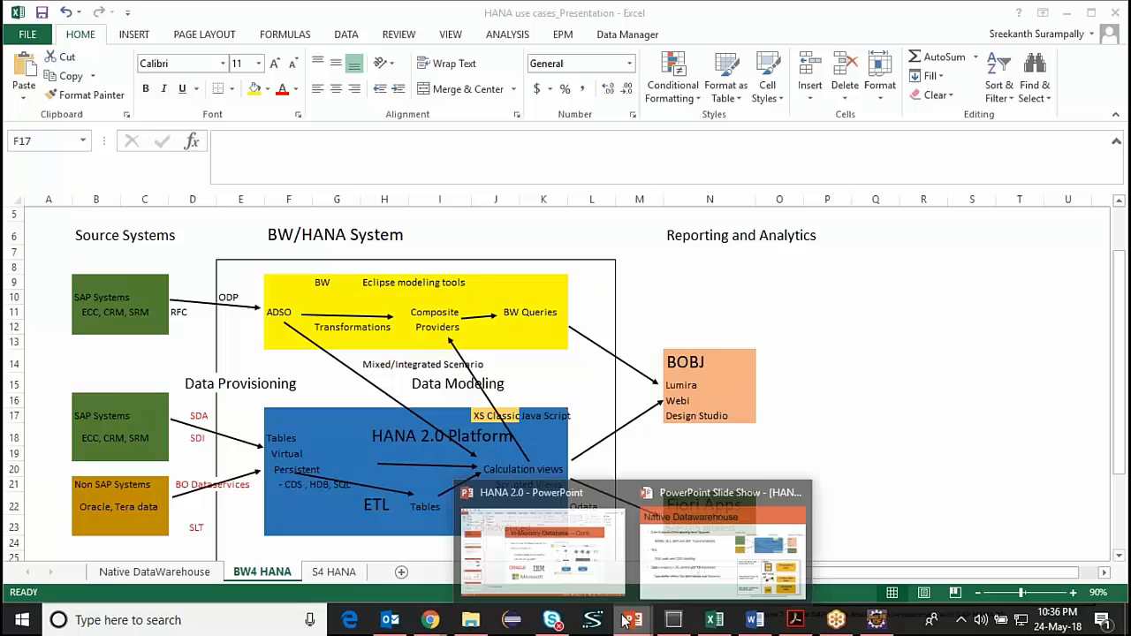
{"action": "left_click", "coordinate": [661, 565]}
{"action": "key", "text": "Right"}
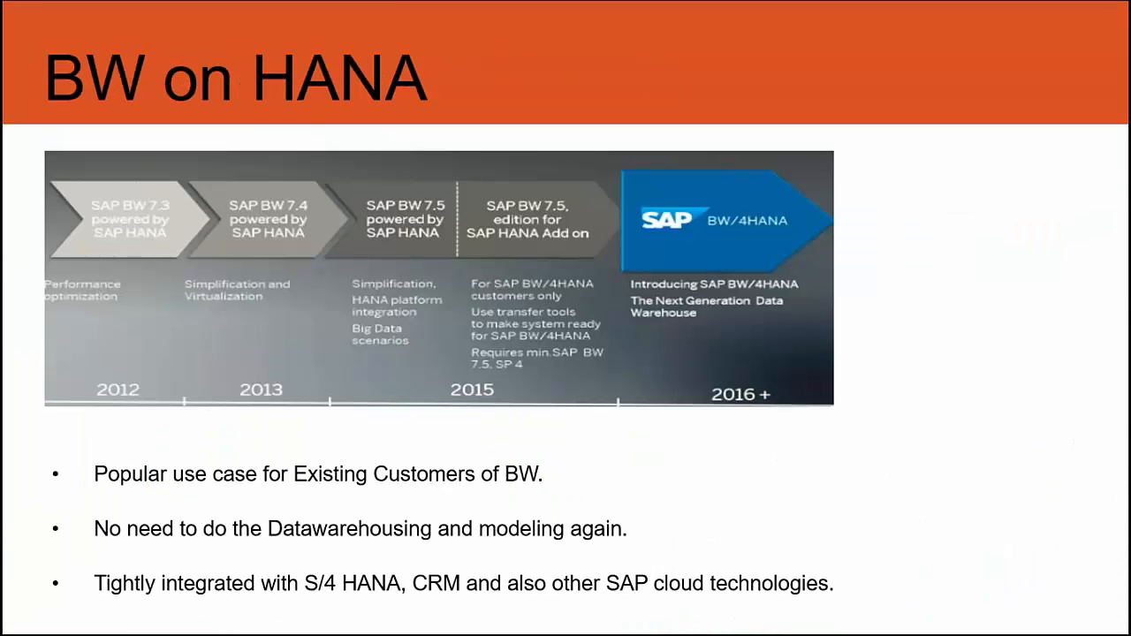
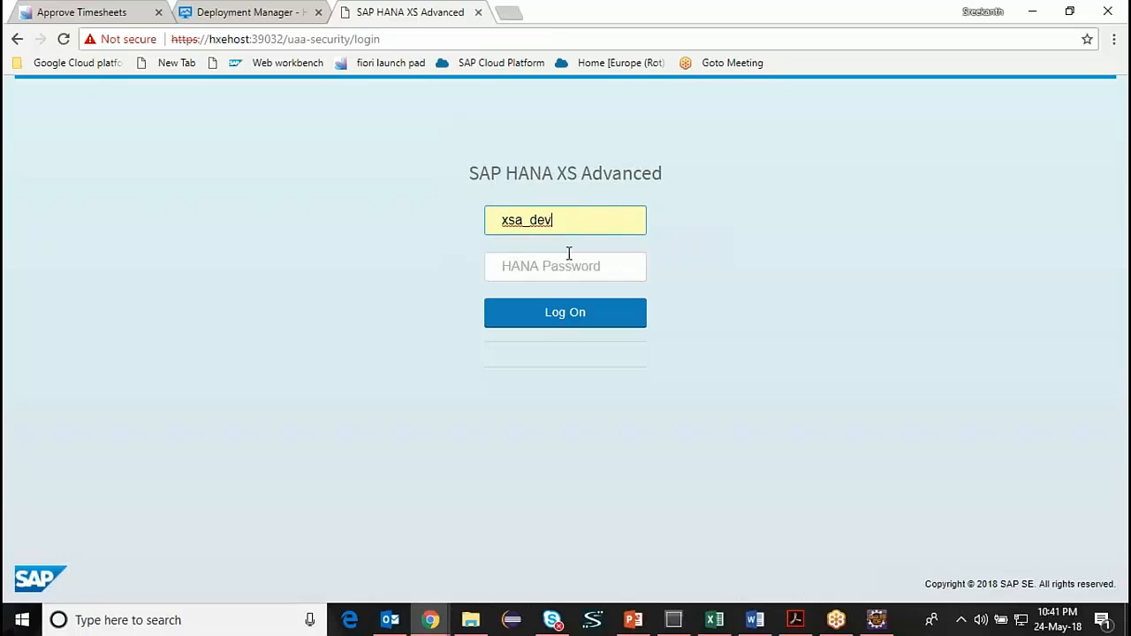
- Log on to XS Advanced with your own HANA username (autofill suggestion) and password
{"action": "key", "text": "BackSpace"}
{"action": "key", "text": "BackSpace"}
{"action": "key", "text": "BackSpace"}
{"action": "key", "text": "BackSpace"}
{"action": "key", "text": "BackSpace"}
{"action": "key", "text": "BackSpace"}
{"action": "key", "text": "BackSpace"}
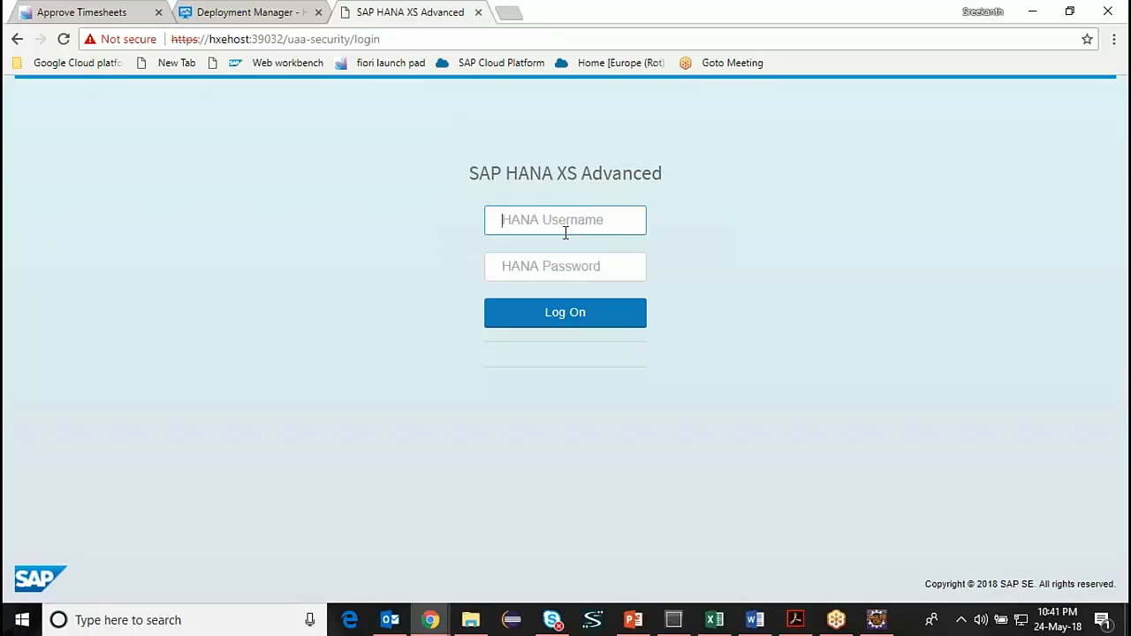
{"action": "type", "text": "ssura"}
{"action": "key", "text": "Down"}
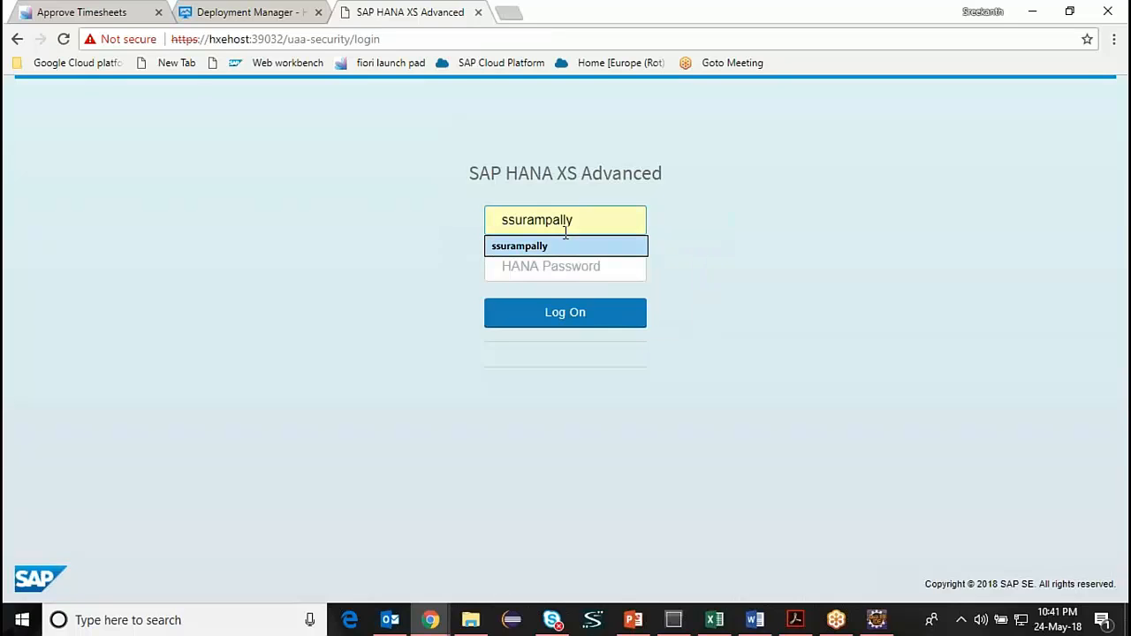
{"action": "key", "text": "Return"}
{"action": "key", "text": "Tab"}
{"action": "type", "text": "•••••••"}
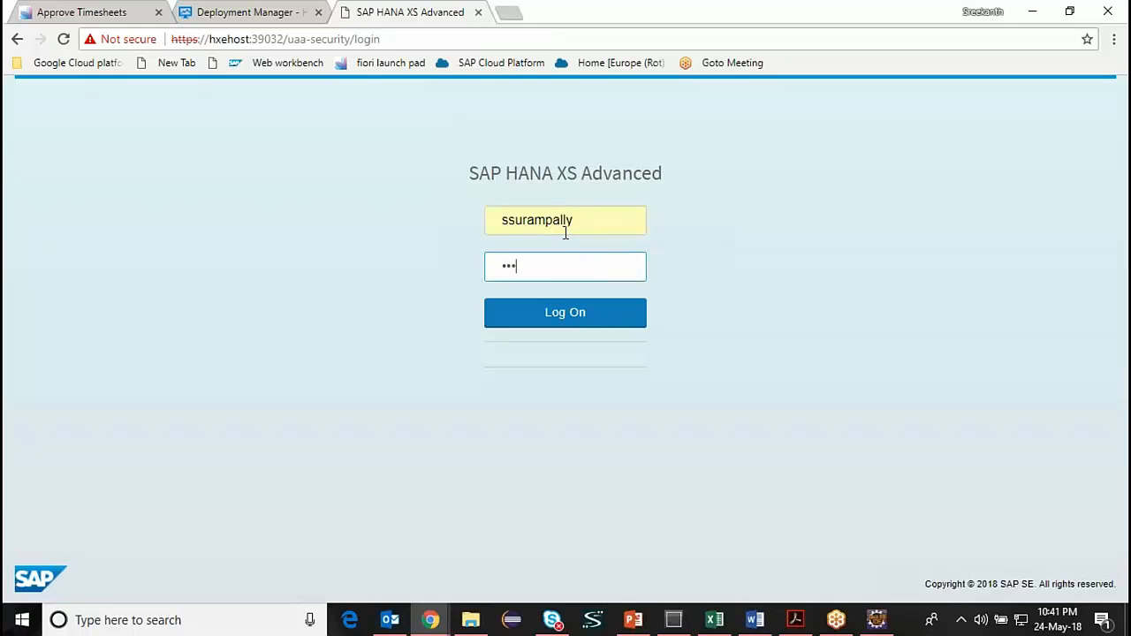
{"action": "type", "text": "••"}
{"action": "key", "text": "Return"}
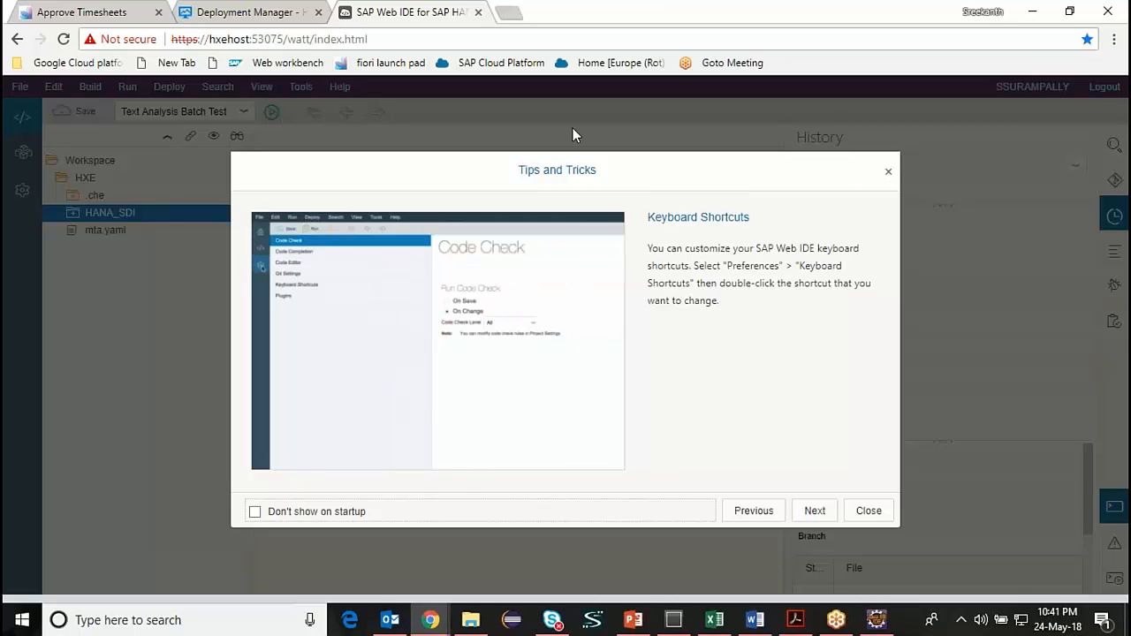
- Dismiss Tips and Tricks and open HANA_SDI > src > EPMdata > myfg_aggr.hdbflowgraph
{"action": "left_click", "coordinate": [866, 510]}
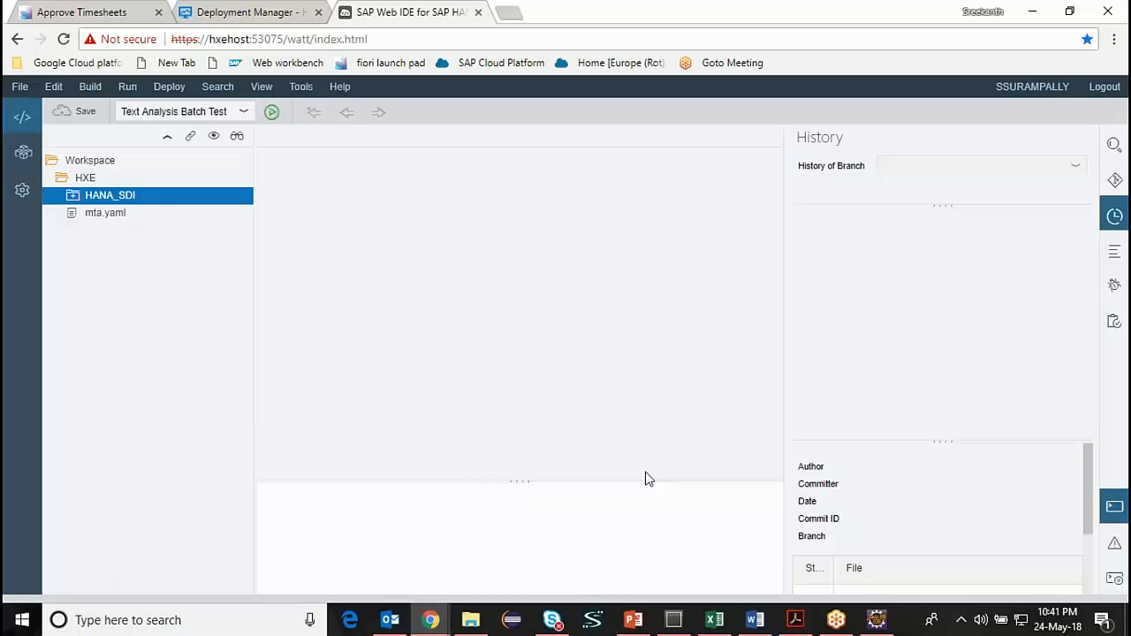
{"action": "left_click", "coordinate": [73, 195]}
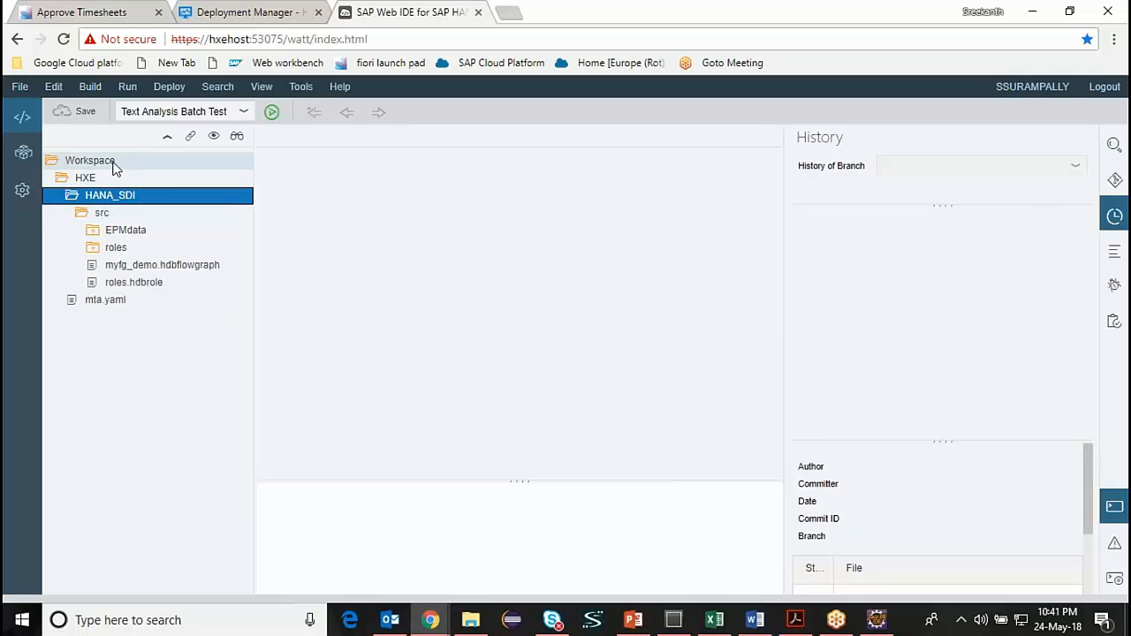
{"action": "left_click", "coordinate": [92, 234]}
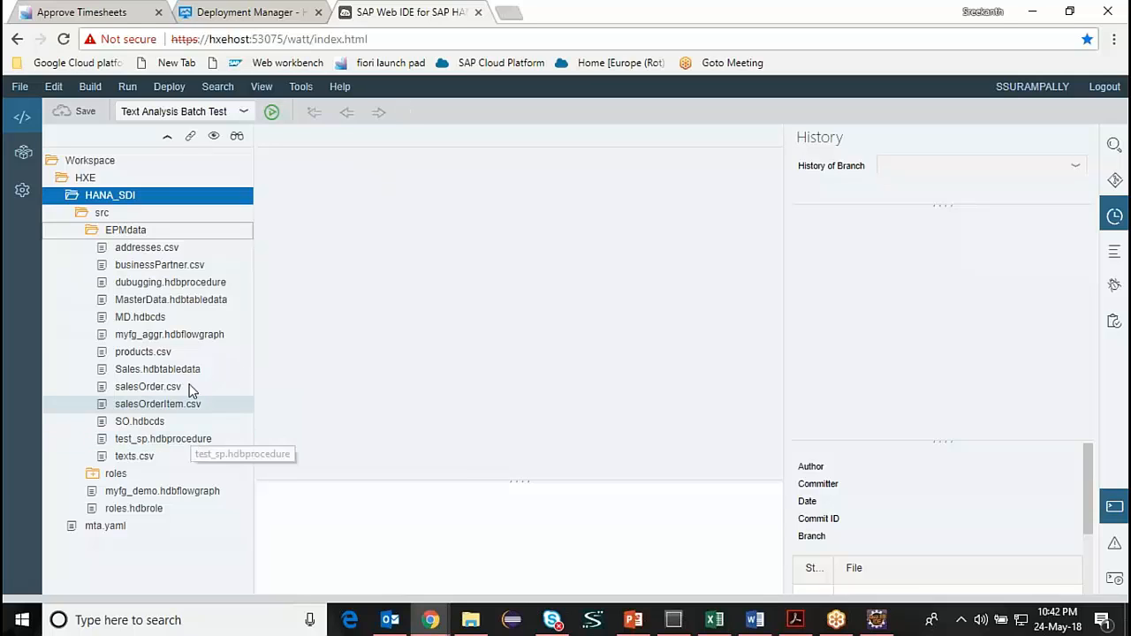
{"action": "double_click", "coordinate": [189, 336]}
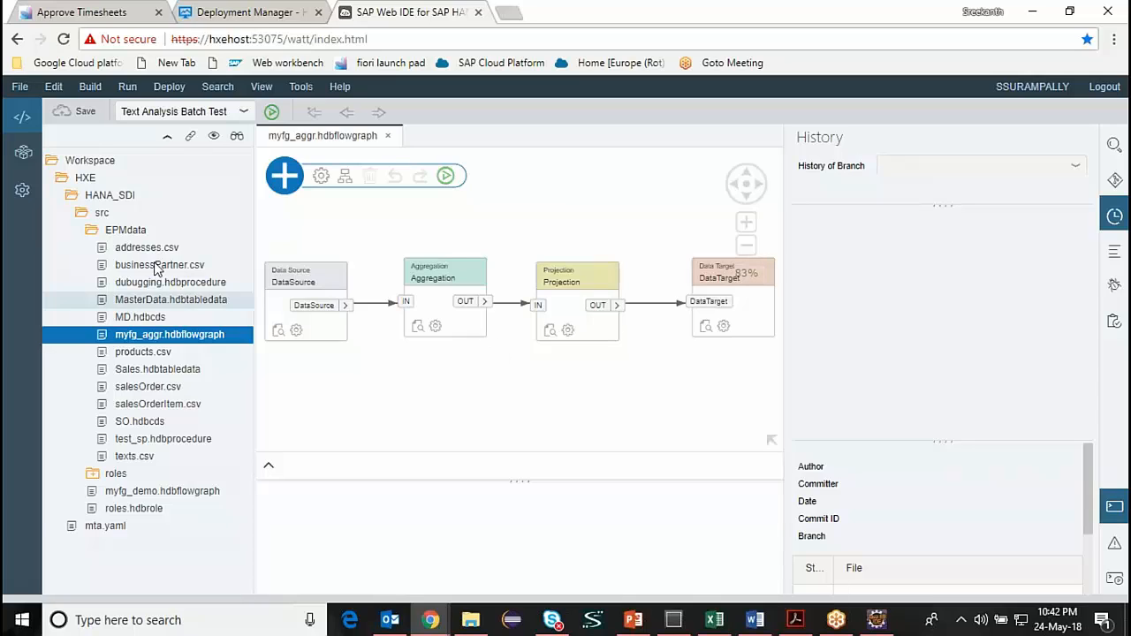
- Open the Database Explorer from the left sidebar to see the database connections
{"action": "left_click", "coordinate": [24, 156]}
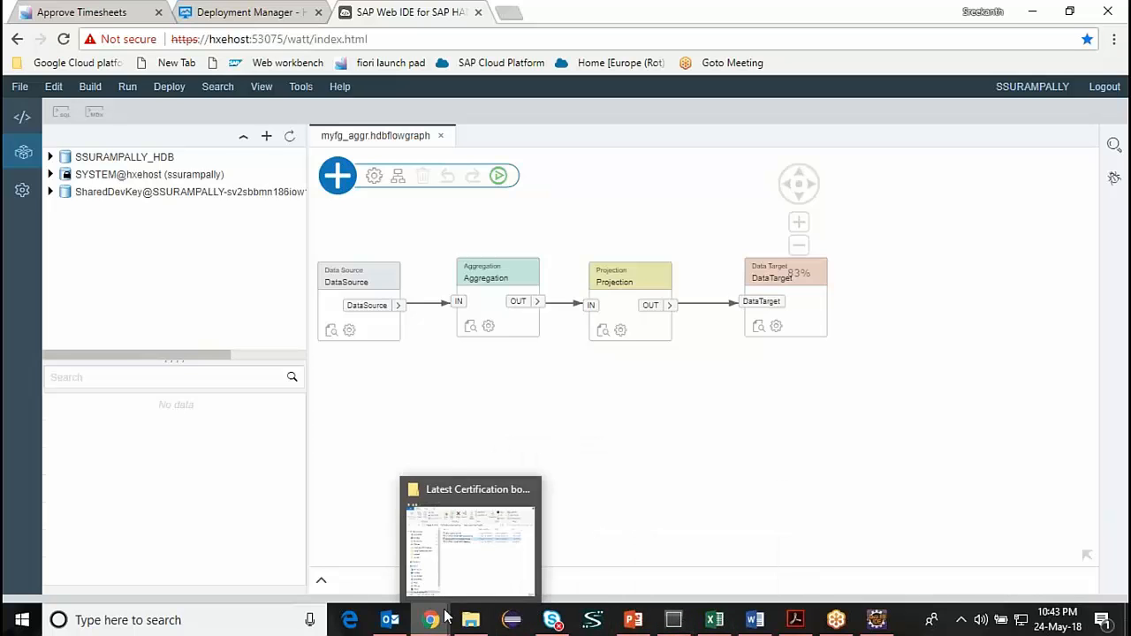
- In the SSH terminal, run 'xs apps' to list the deployed applications
{"action": "mouse_move", "coordinate": [444, 617]}
{"action": "left_click", "coordinate": [522, 539]}
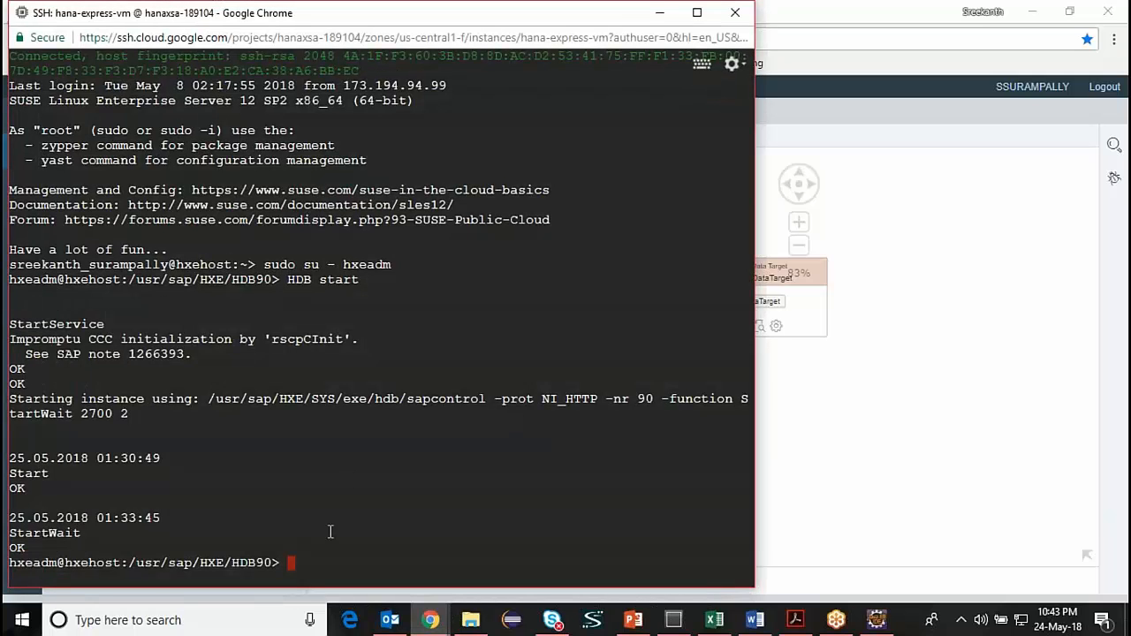
{"action": "type", "text": "xs pa"}
{"action": "key", "text": "BackSpace"}
{"action": "key", "text": "BackSpace"}
{"action": "type", "text": "apps"}
{"action": "key", "text": "Return"}
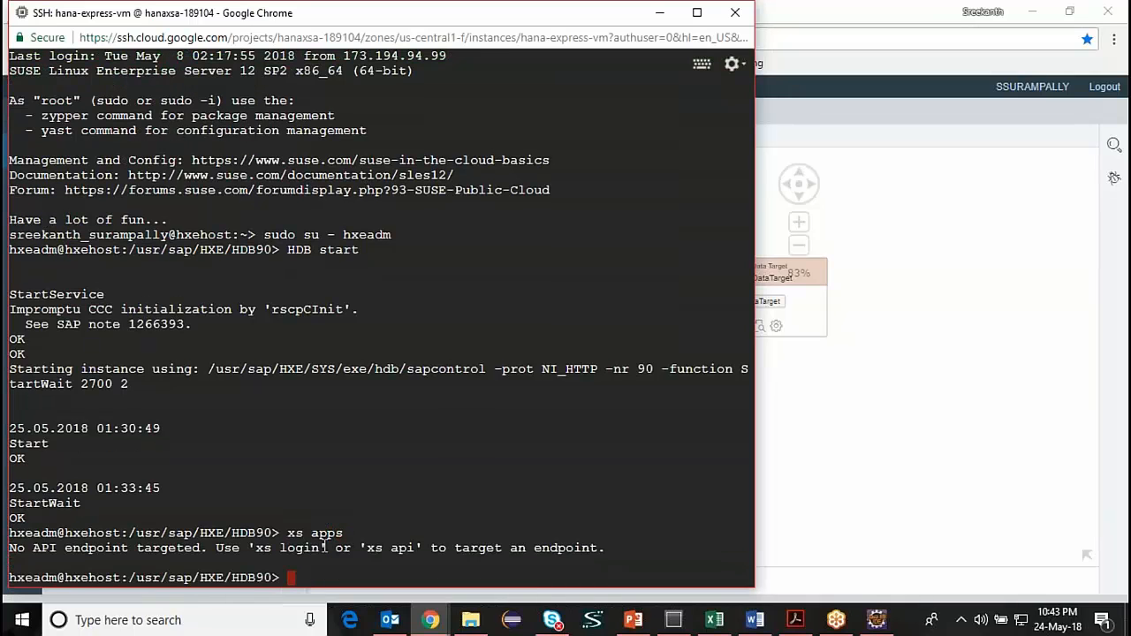
- Run 'xs login' and submit empty API_URL entries at its prompt
{"action": "type", "text": "xs login"}
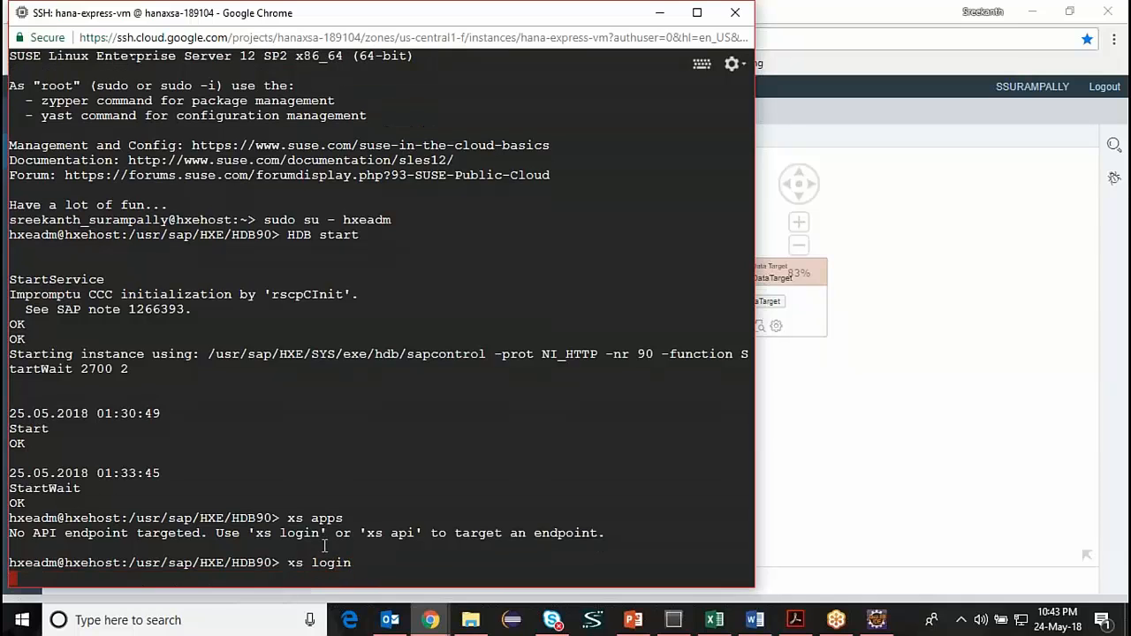
{"action": "key", "text": "Return"}
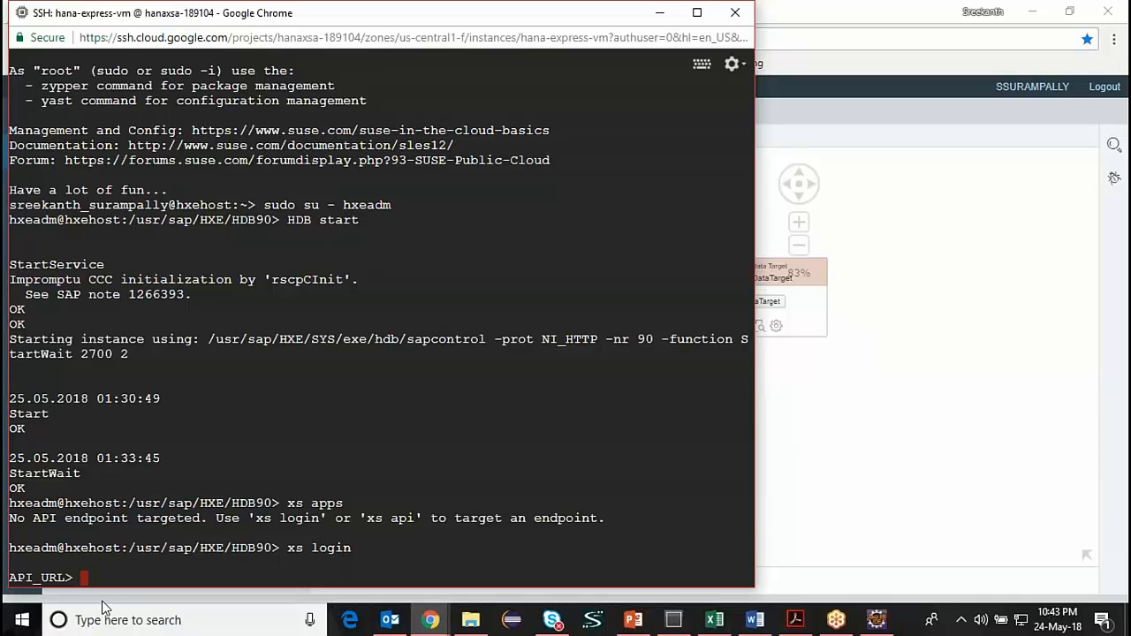
{"action": "key", "text": "Return"}
{"action": "type", "text": "\\"}
{"action": "key", "text": "BackSpace"}
{"action": "key", "text": "Return"}
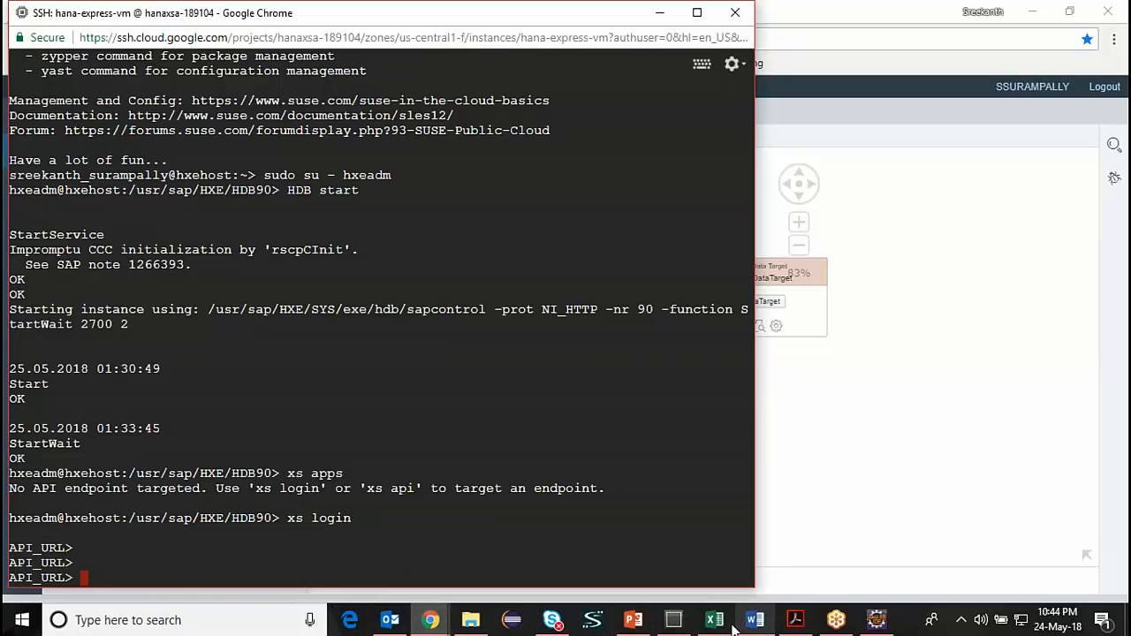
{"action": "left_click", "coordinate": [876, 619]}
- Expand SYSTEMDB@HXE and switch to the perspective with Systems, Where-Used List and Job Log views
{"action": "left_click", "coordinate": [14, 126]}
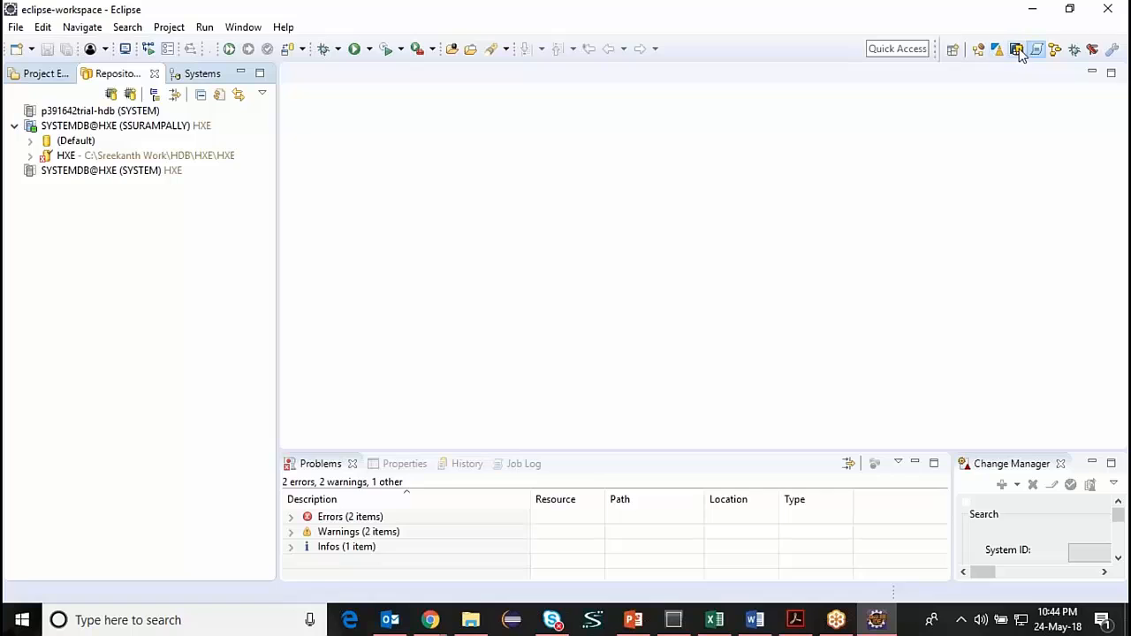
{"action": "left_click", "coordinate": [1054, 51]}
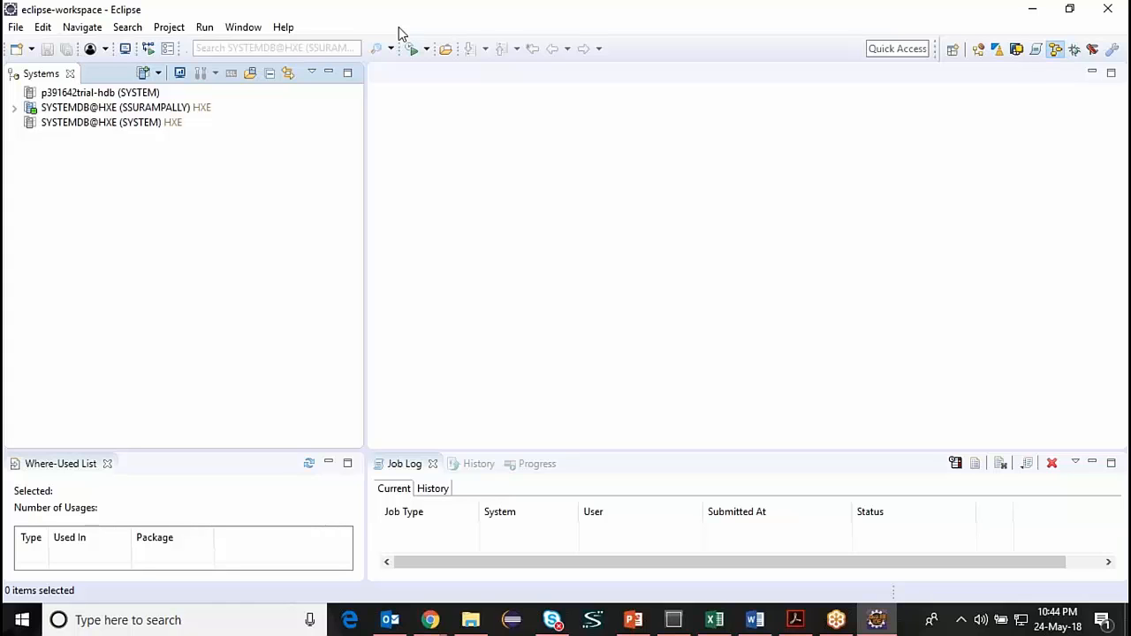
{"action": "key", "text": "alt+Tab"}
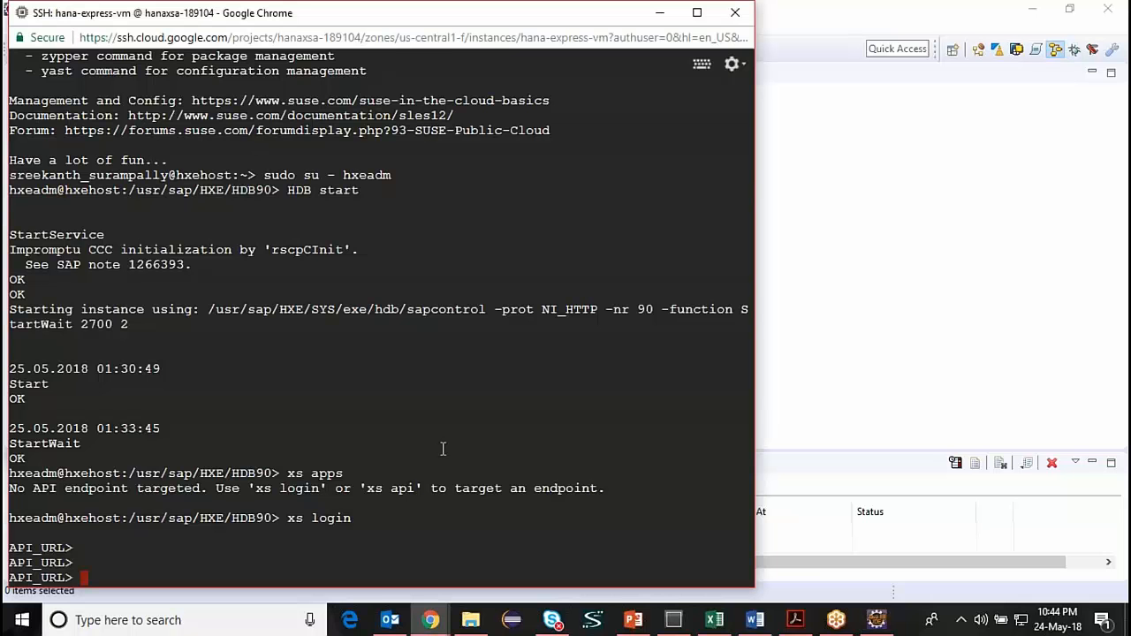
- Return to the Chrome window showing SAP Web IDE with the myfg_aggr flowgraph
{"action": "mouse_move", "coordinate": [448, 617]}
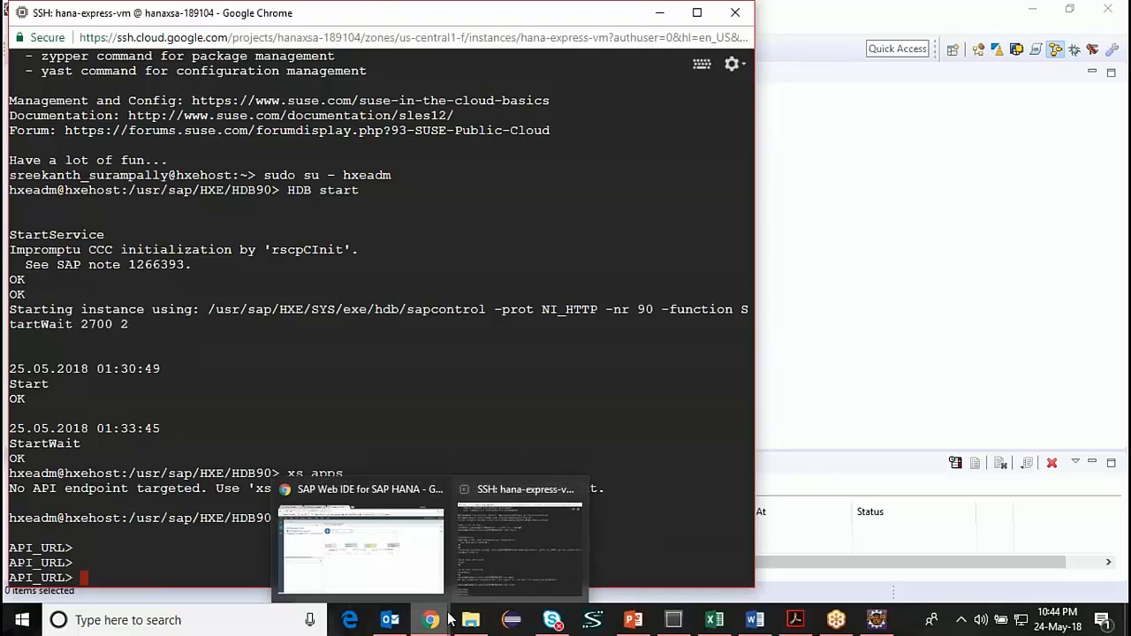
{"action": "left_click", "coordinate": [389, 557]}
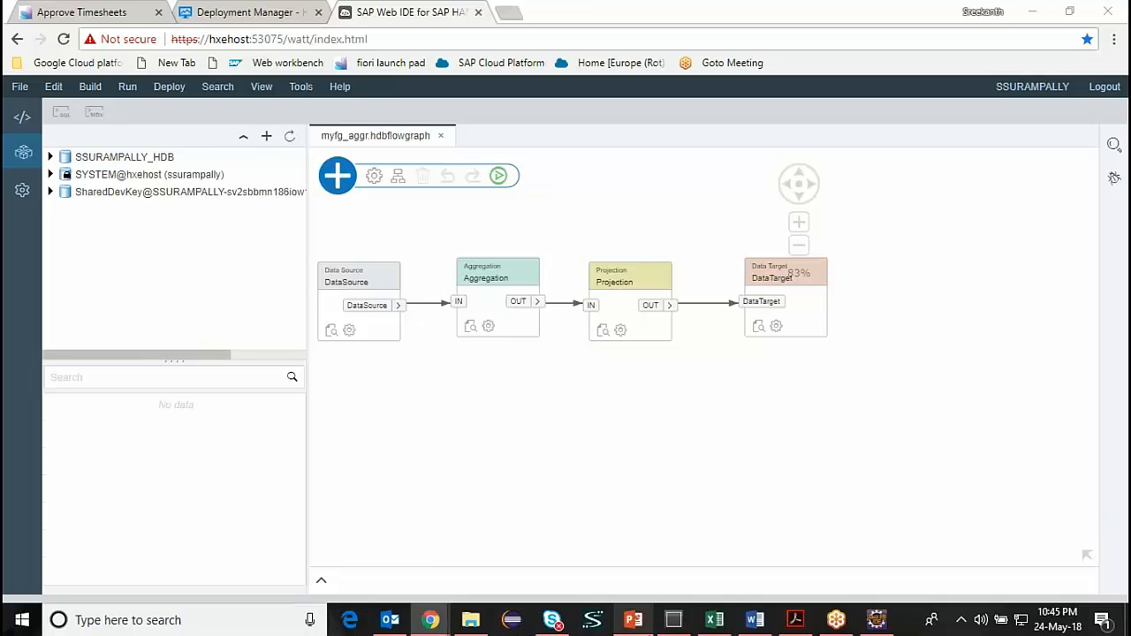
- Show slide 14, "How to Contact me?", of the HANA 2.0 deck in PowerPoint
{"action": "left_click", "coordinate": [634, 620]}
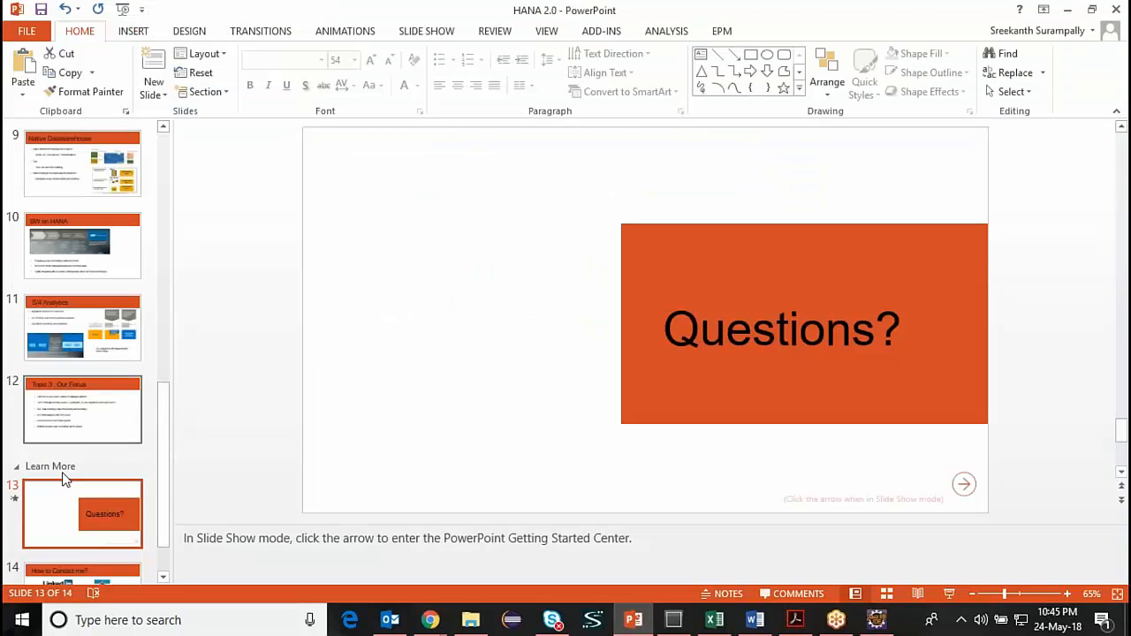
{"action": "scroll", "coordinate": [52, 517], "scroll_direction": "down", "scroll_amount": 1}
{"action": "left_click", "coordinate": [82, 531]}
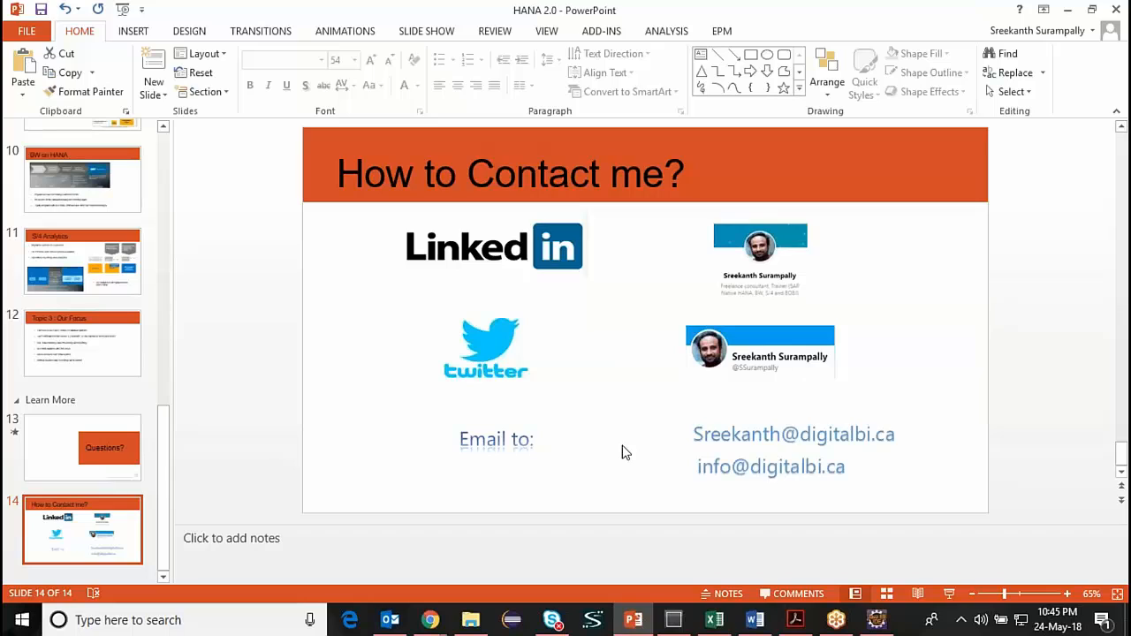
{"action": "left_click", "coordinate": [1059, 212]}
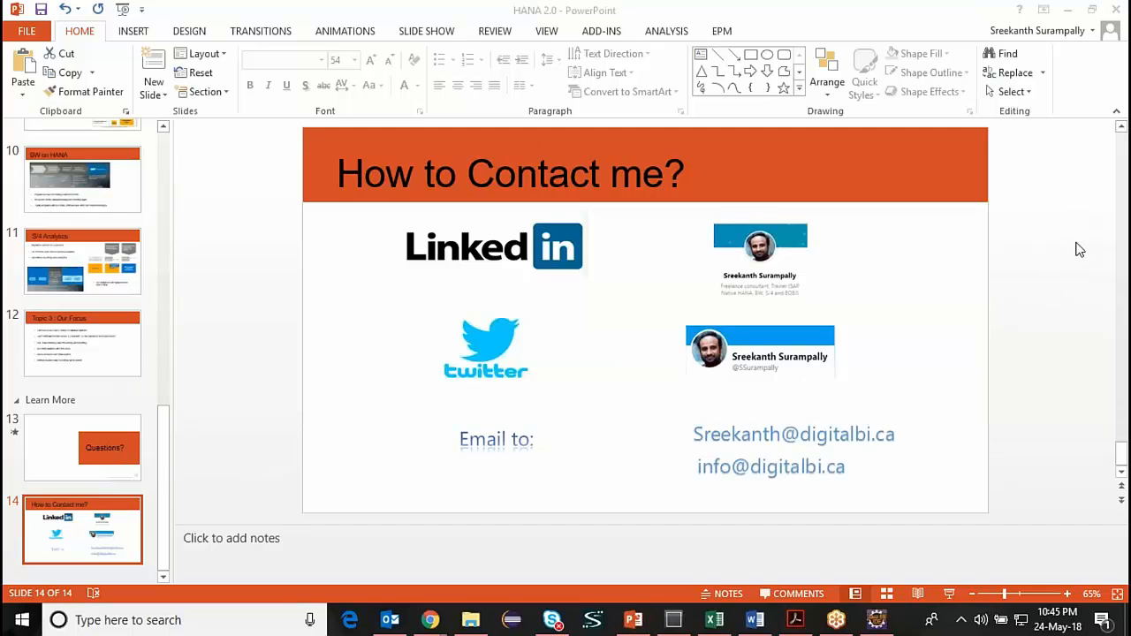